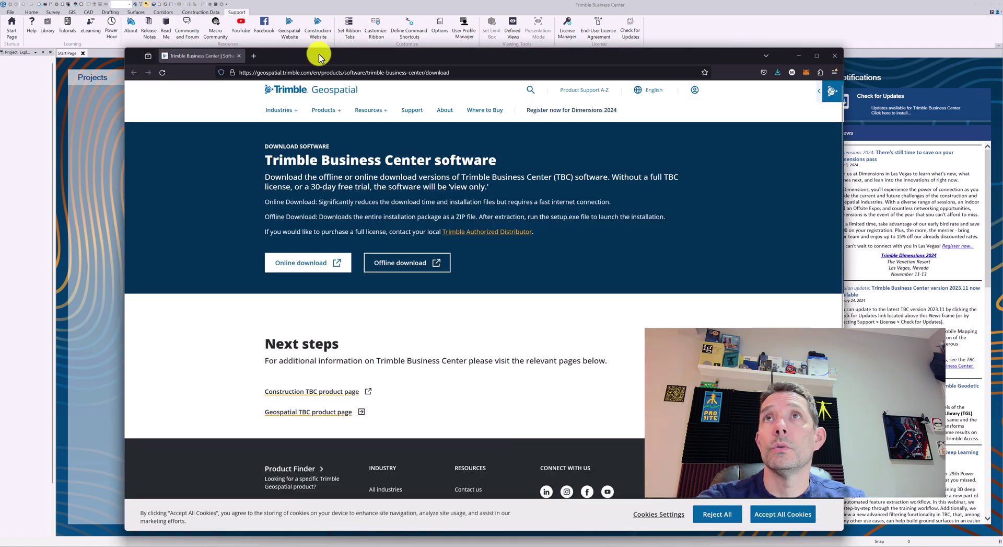
Step: Download the offline Trimble Business Center installer, saving tbc_2024_00_full_setup.zip in the Trimble Software folder on data 01 (D:)
double_click(318, 56)
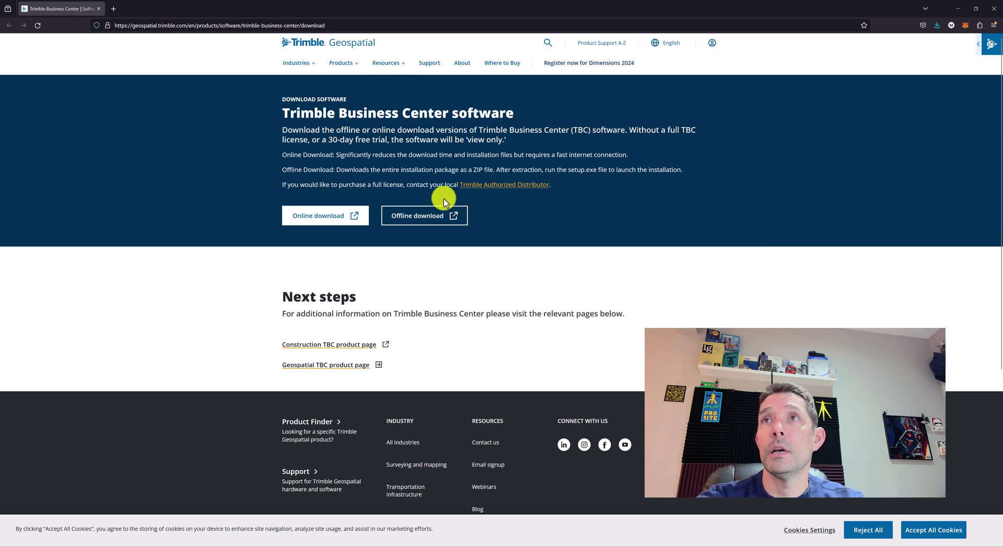
left_click(423, 217)
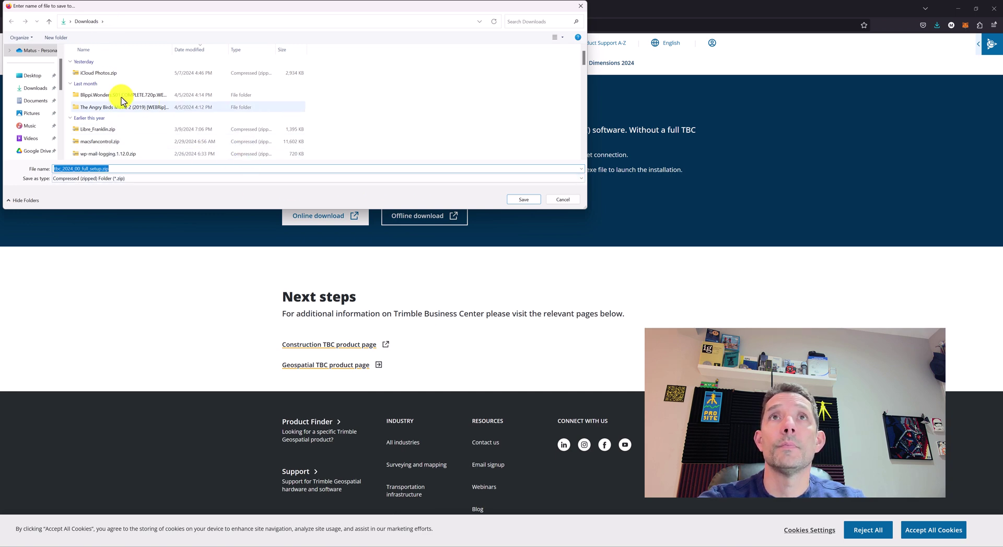
scroll(33, 102, "up", 1)
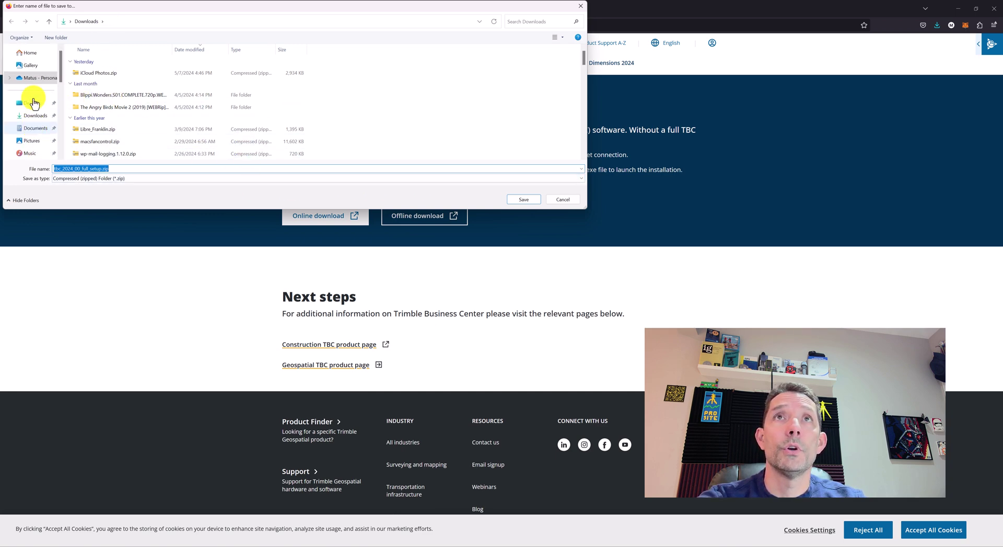
scroll(32, 102, "down", 3)
left_click(38, 125)
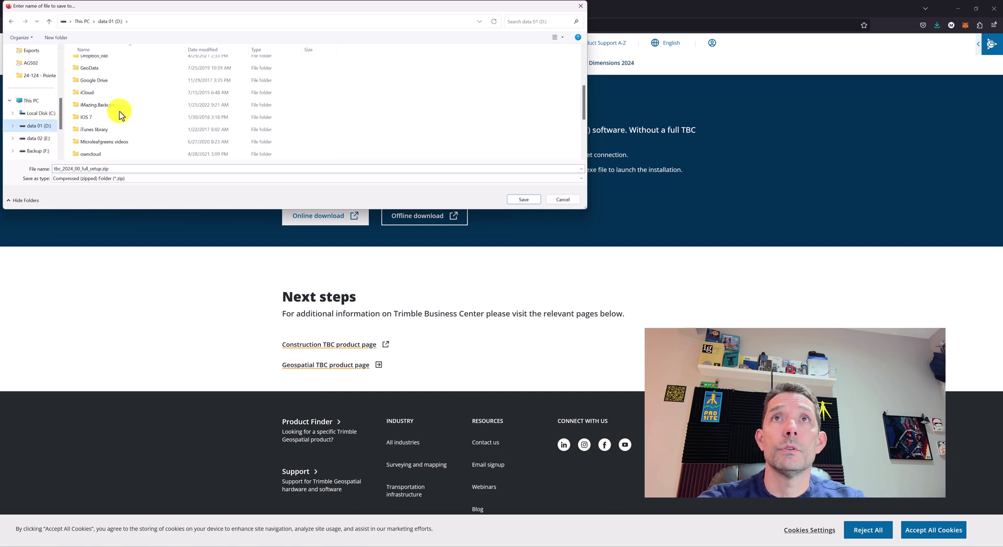
scroll(120, 114, "down", 3)
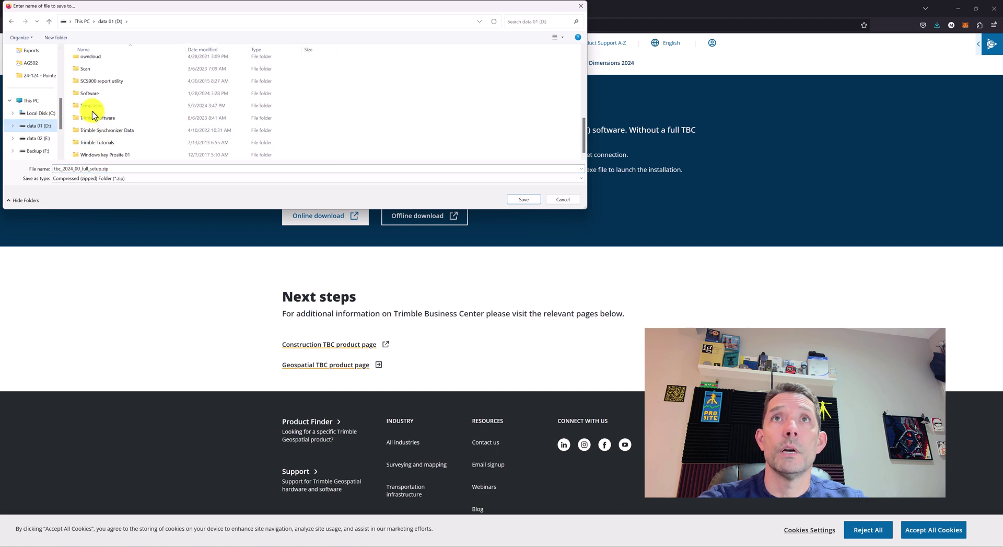
double_click(94, 117)
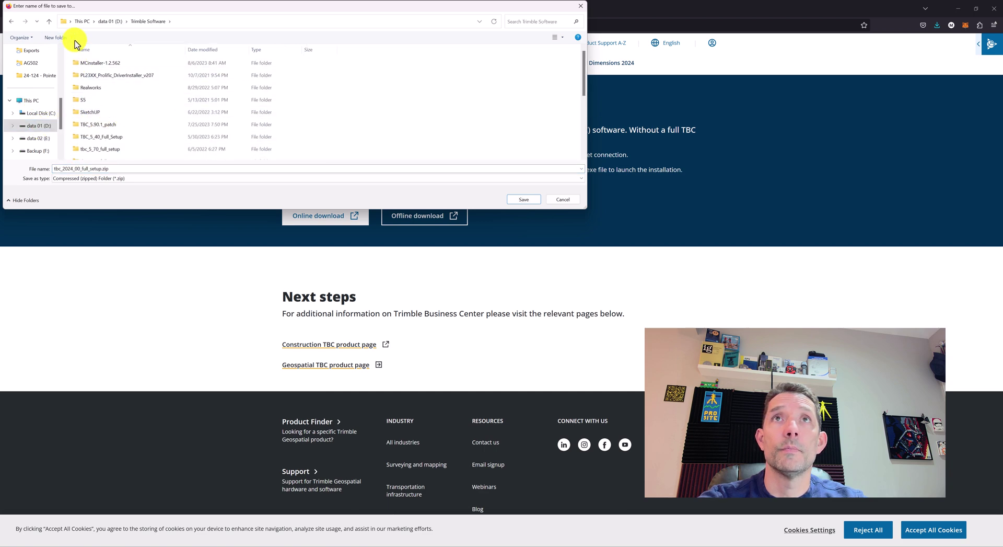
scroll(122, 98, "down", 5)
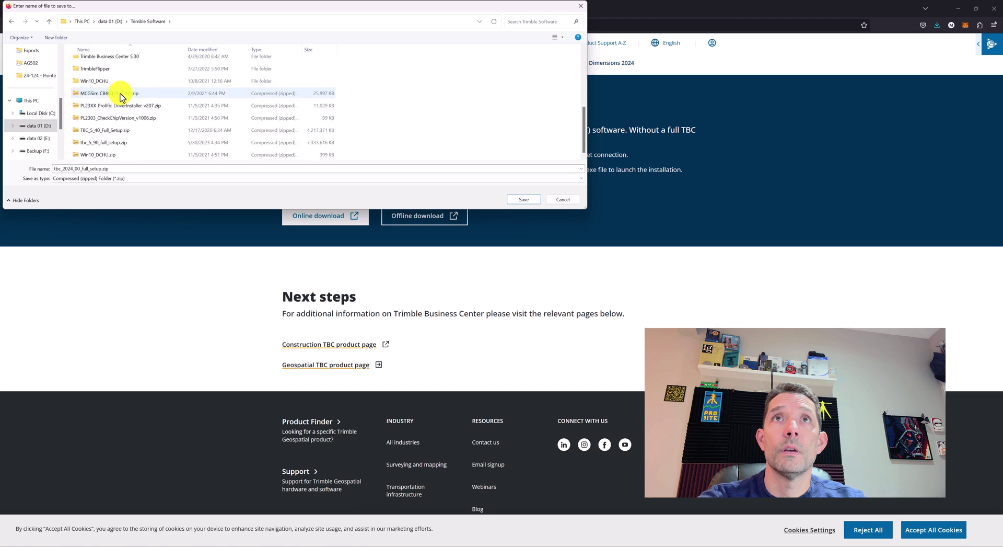
left_click(513, 203)
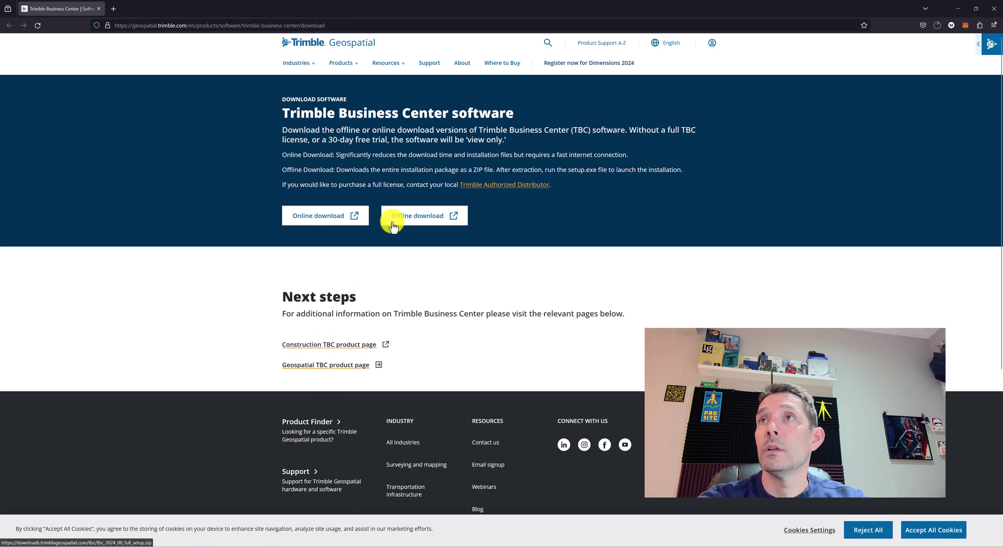
Step: Open the Construction TBC product page and check the progress of the installer download
scroll(392, 218, "down", 2)
scroll(392, 223, "up", 2)
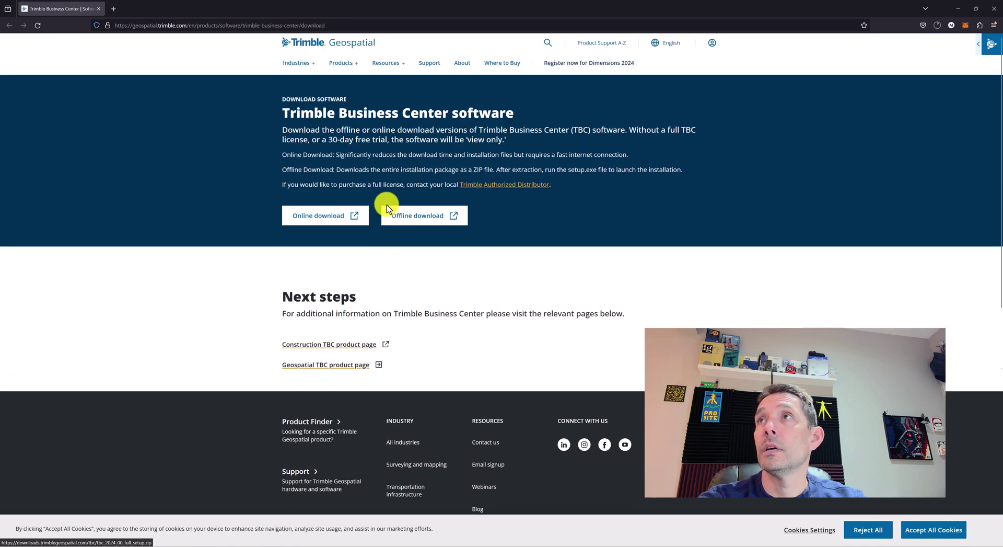
left_click(309, 344)
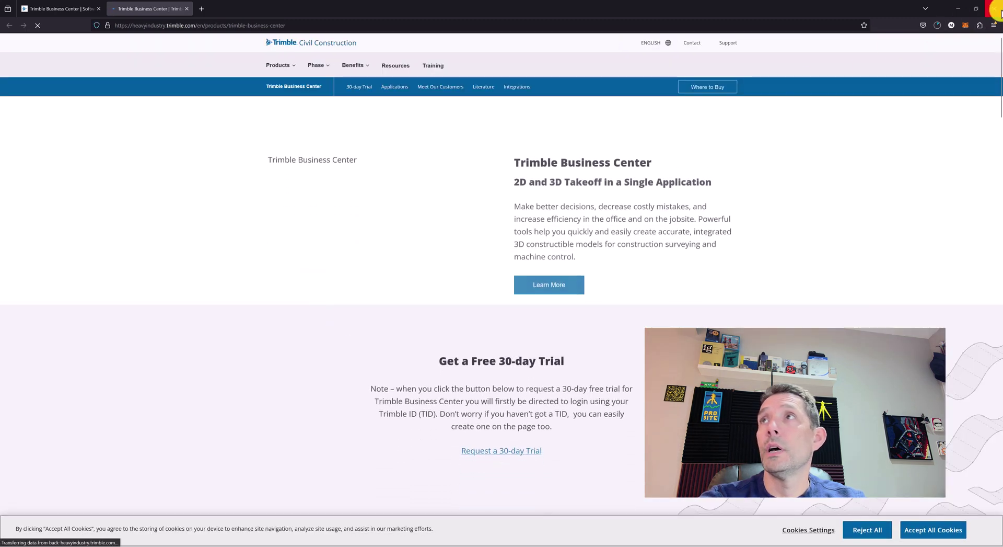
left_click(937, 25)
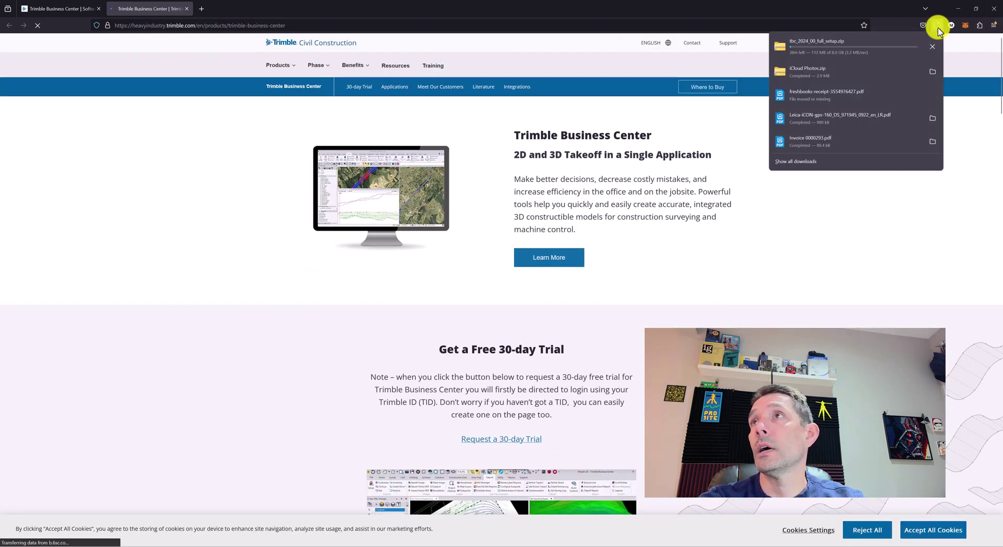
left_click(793, 12)
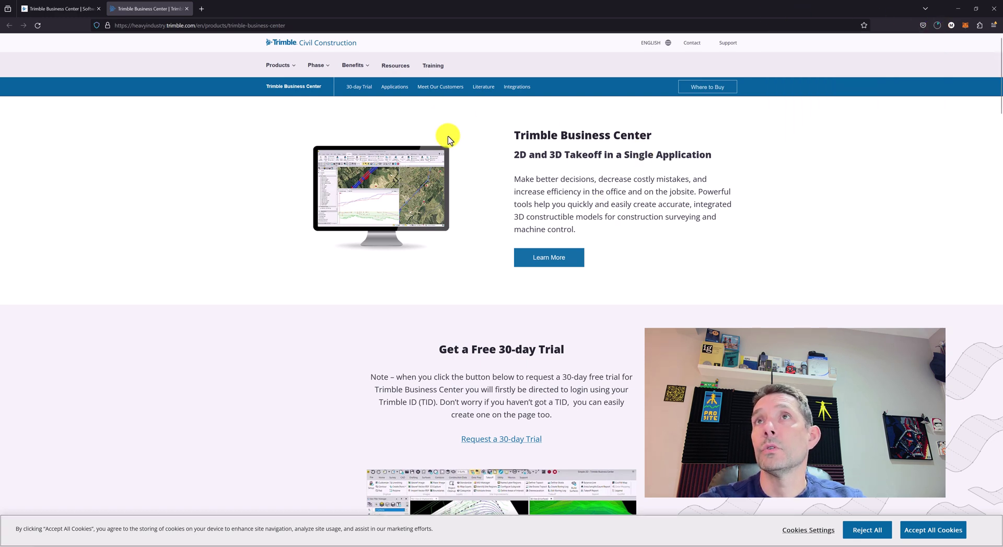
Step: Look through the Trimble Civil Construction product page for Trimble Business Center and close it
scroll(580, 176, "down", 10)
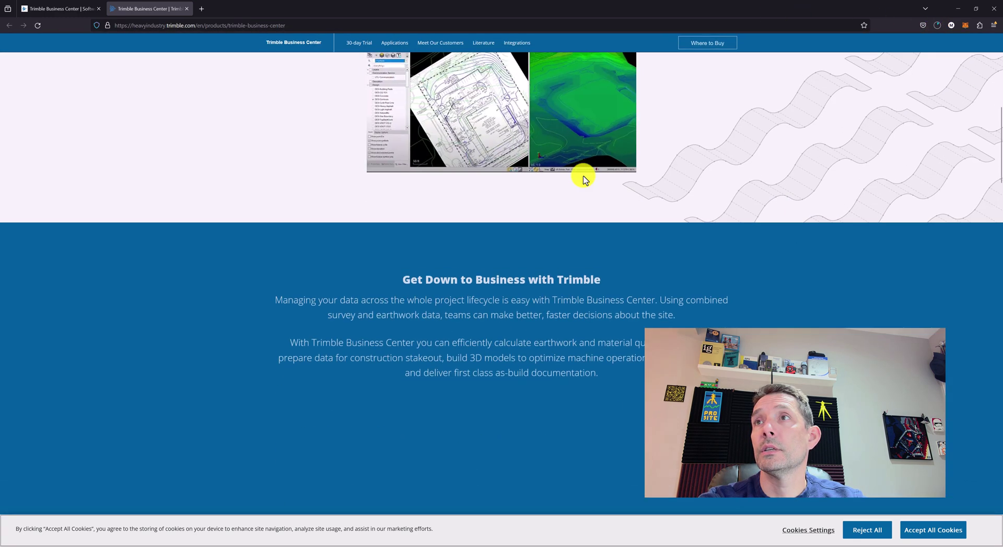
scroll(583, 180, "down", 7)
scroll(583, 179, "up", 3)
scroll(583, 179, "down", 6)
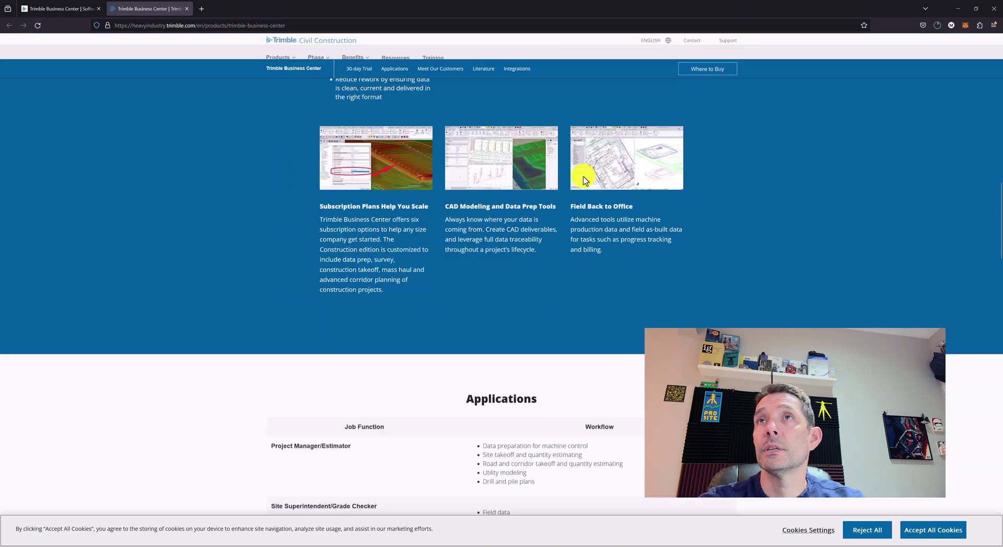
scroll(583, 179, "up", 12)
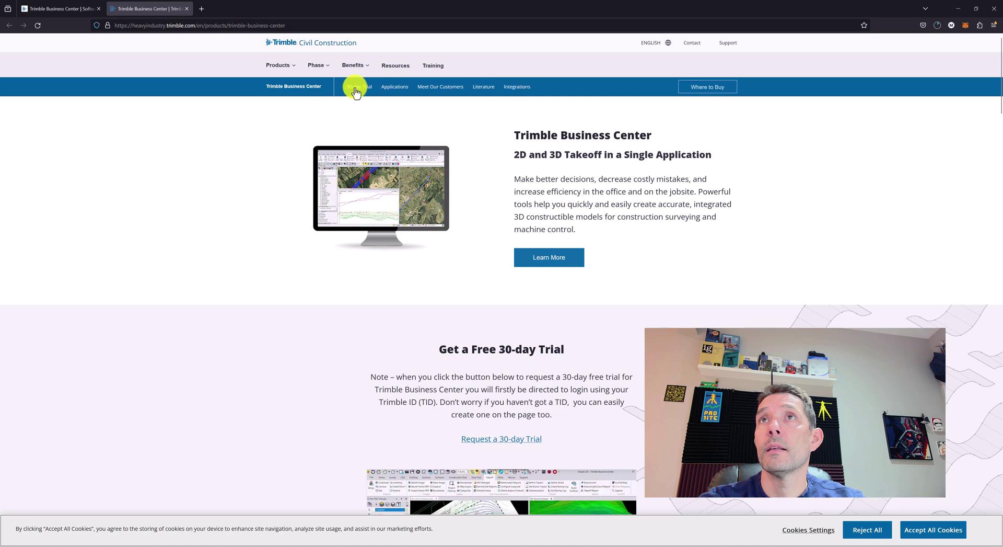
left_click(189, 8)
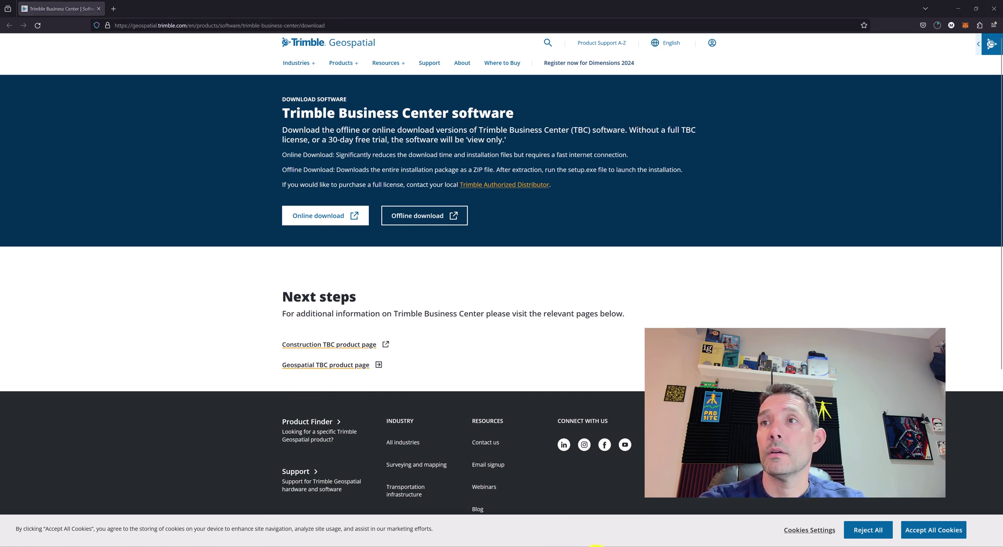
Step: Close the Trimble Business Center Check for Updates window and switch to the Trimble Business Center start page
mouse_move(596, 546)
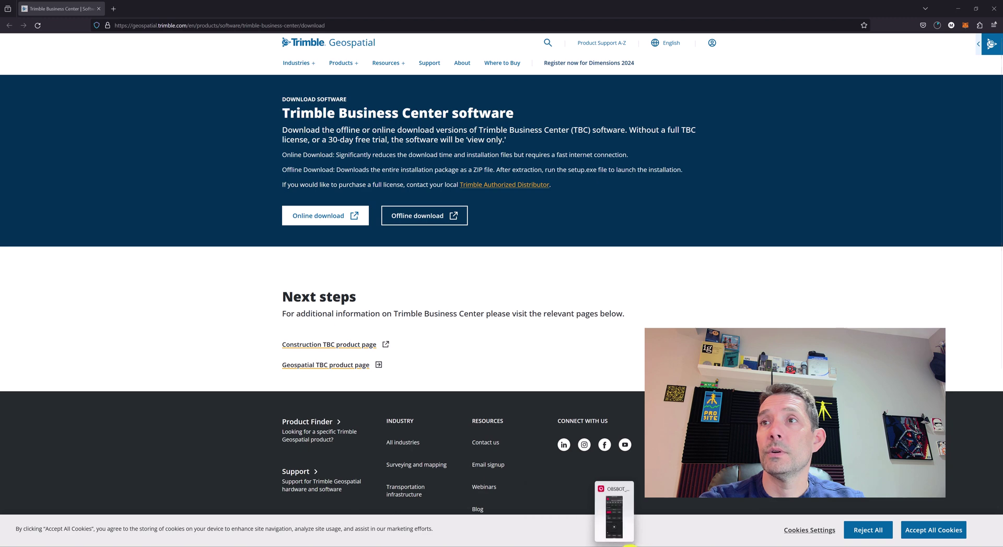
mouse_move(651, 545)
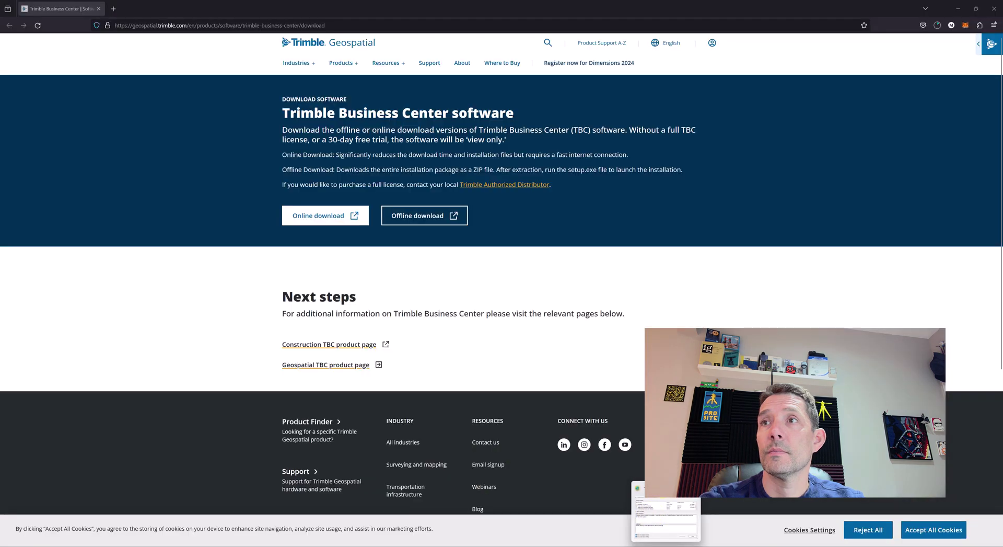
left_click(650, 517)
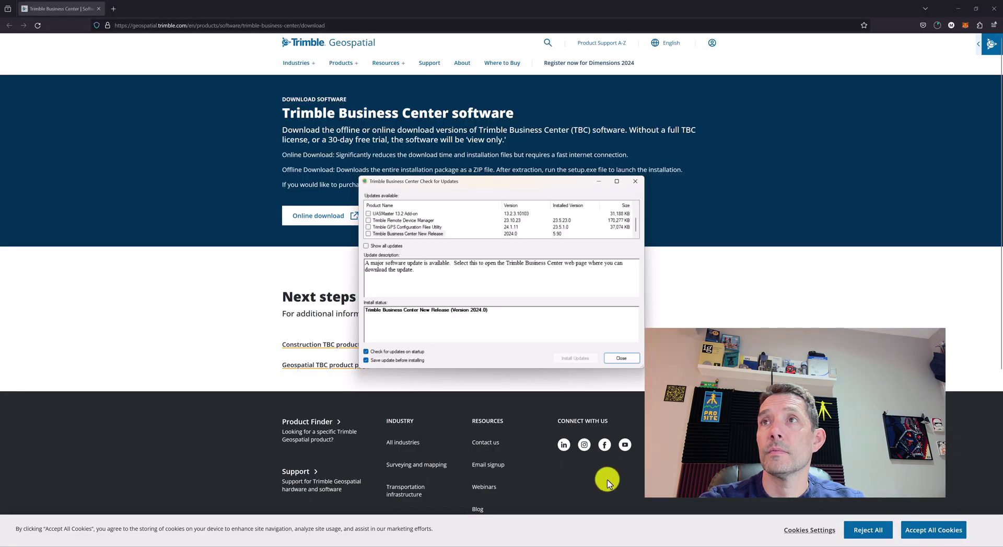
left_click(636, 181)
mouse_move(606, 546)
left_click(606, 515)
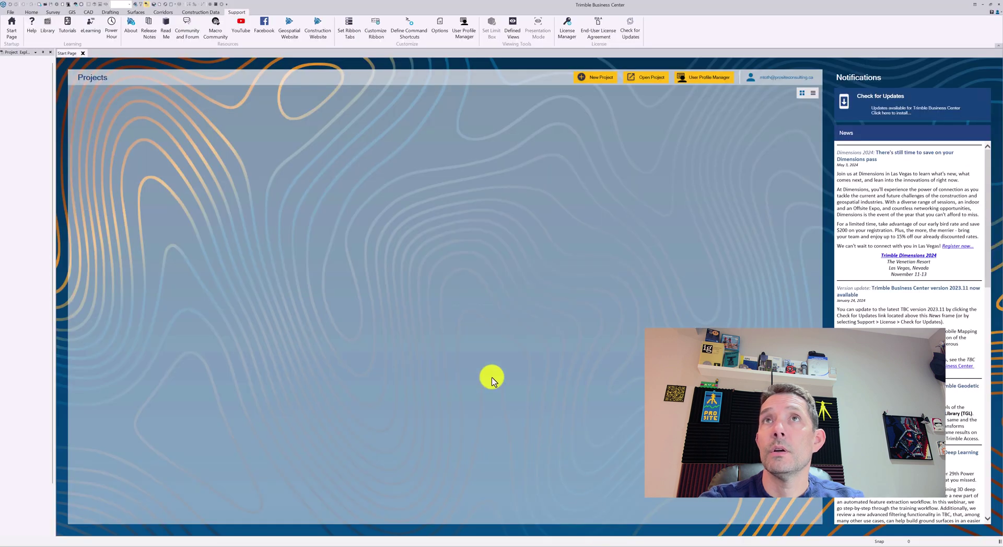
Step: Open the Trimble Business Center community website and expand its Release Notes list
left_click(168, 30)
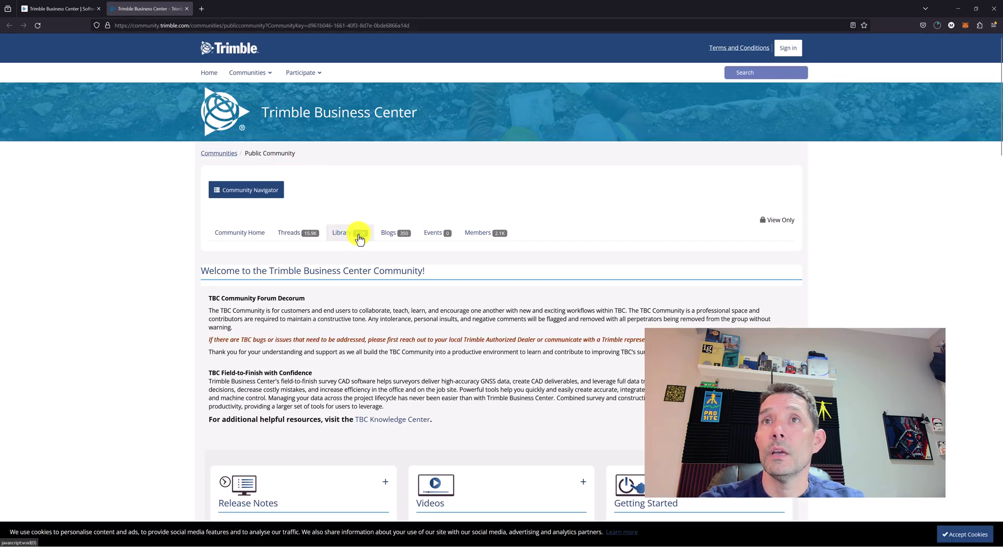
scroll(476, 277, "down", 3)
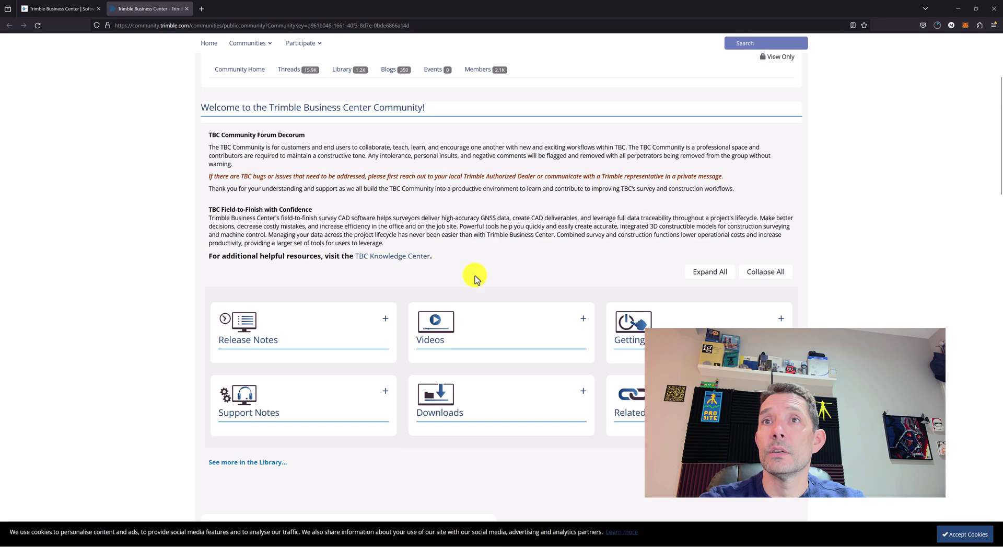
left_click(238, 331)
scroll(249, 332, "down", 2)
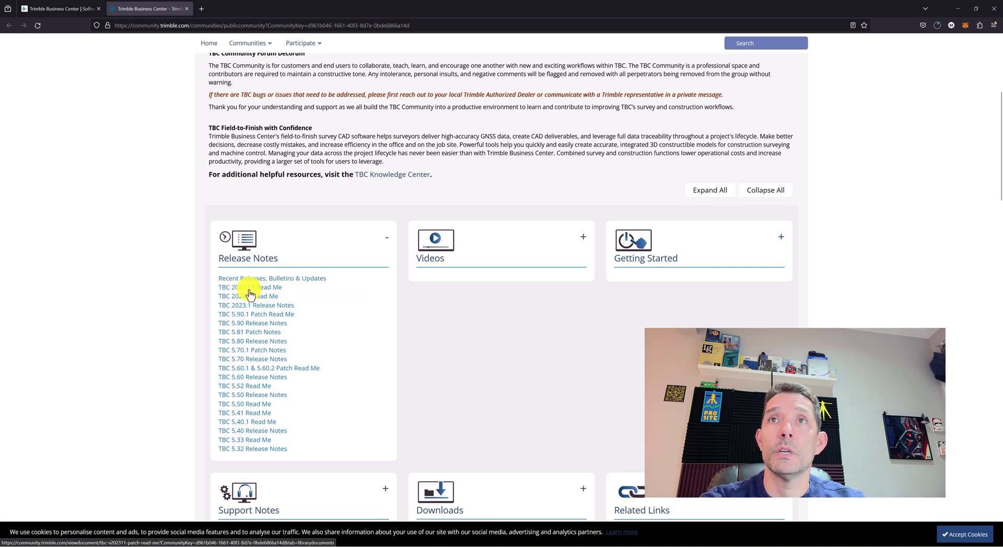
Step: Open the Recent Releases, Bulletins & Updates page and look through its version notes
left_click(289, 278)
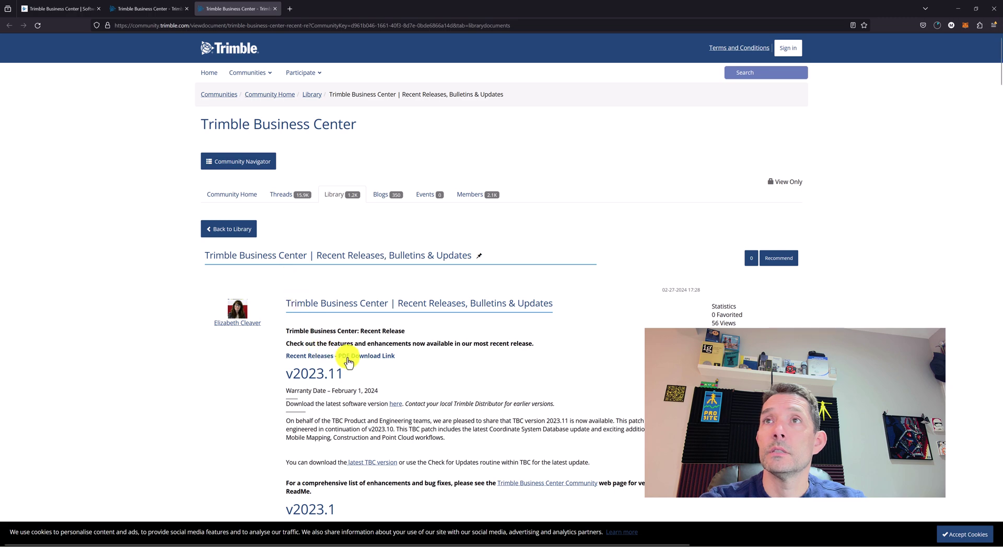
scroll(344, 357, "down", 3)
scroll(359, 359, "down", 5)
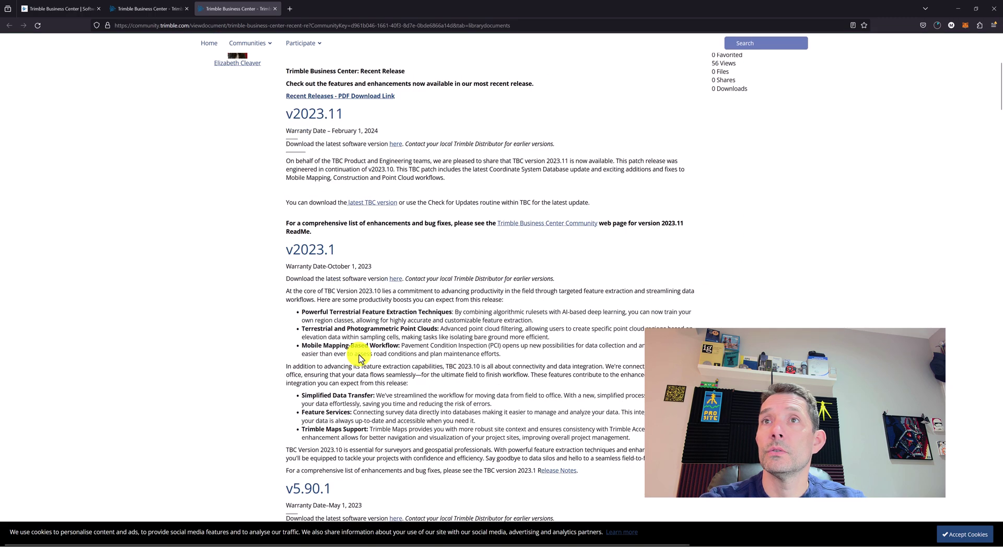
scroll(359, 355, "up", 7)
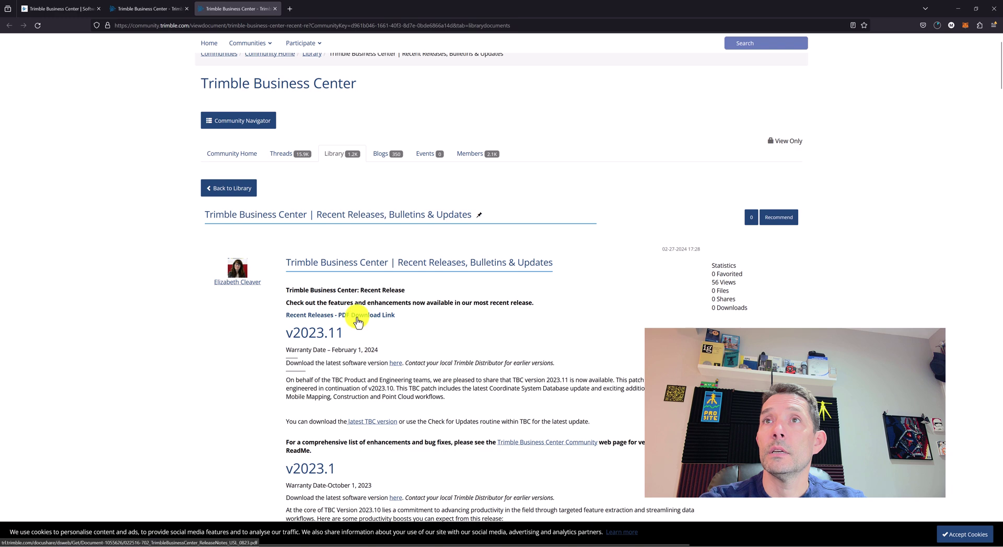
Step: Open the Recent Releases PDF, look through its release notes and bulletins, and close it
left_click(355, 315)
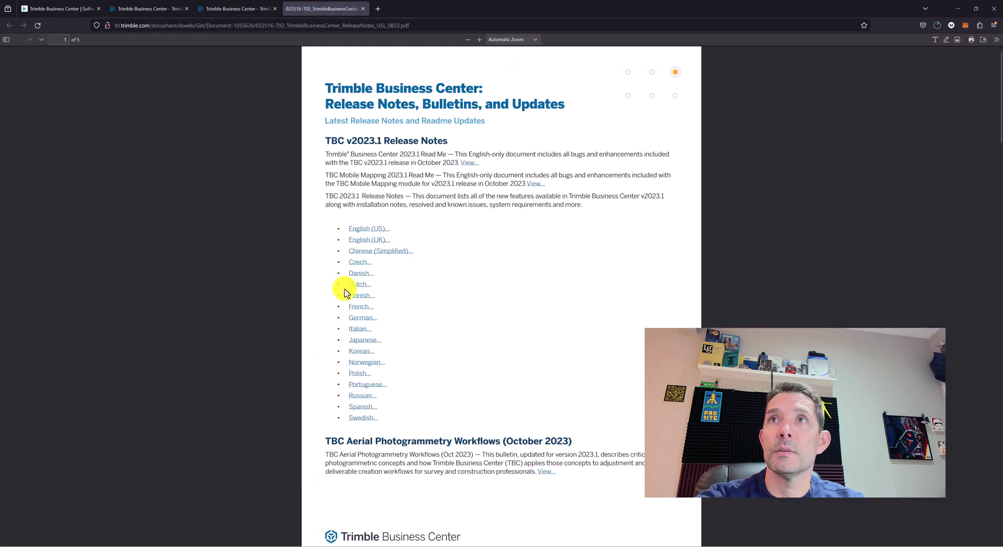
scroll(371, 224, "down", 5)
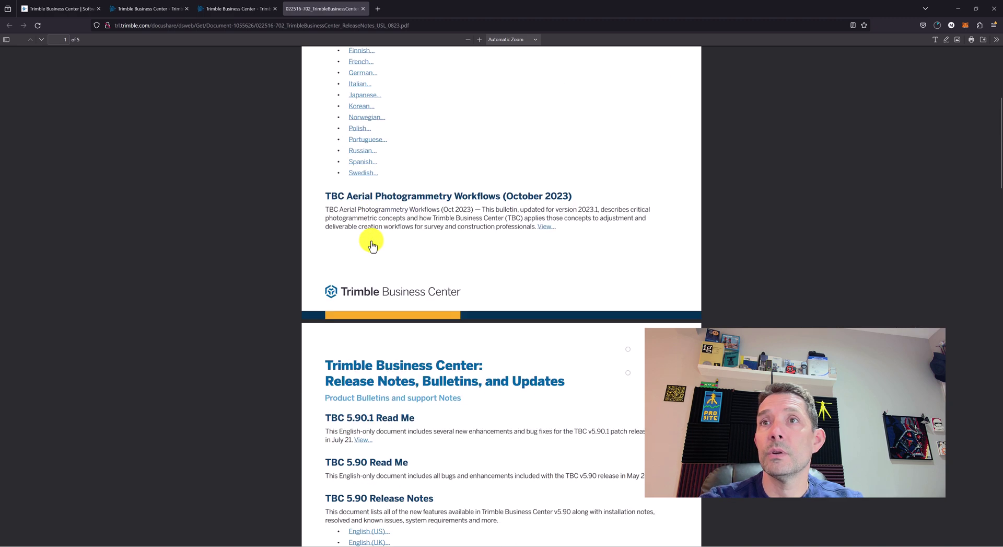
scroll(372, 244, "up", 1)
scroll(371, 244, "up", 4)
left_click(362, 9)
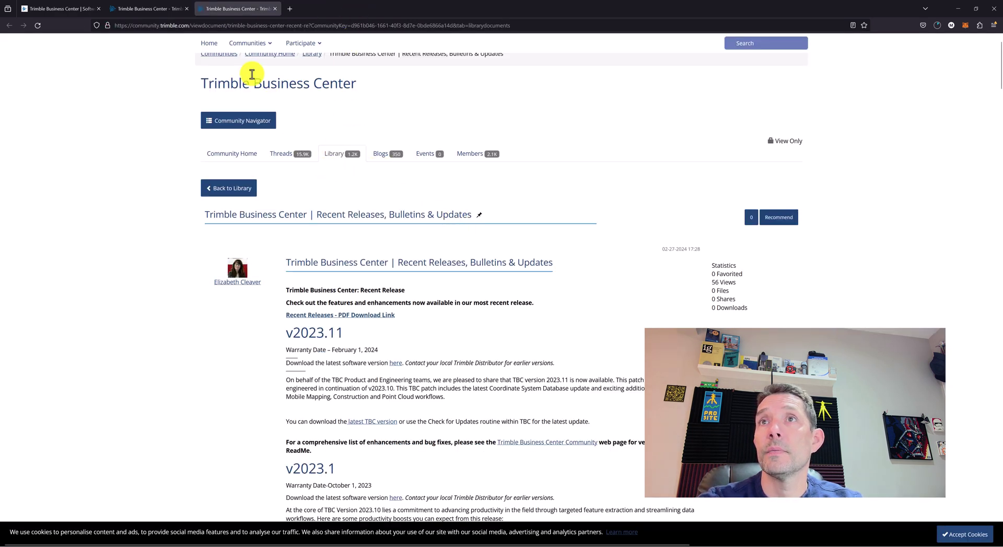
Step: Return to the community home page, expand Support Notes and look over the announcements and recent shared files
scroll(418, 213, "up", 1)
left_click(170, 9)
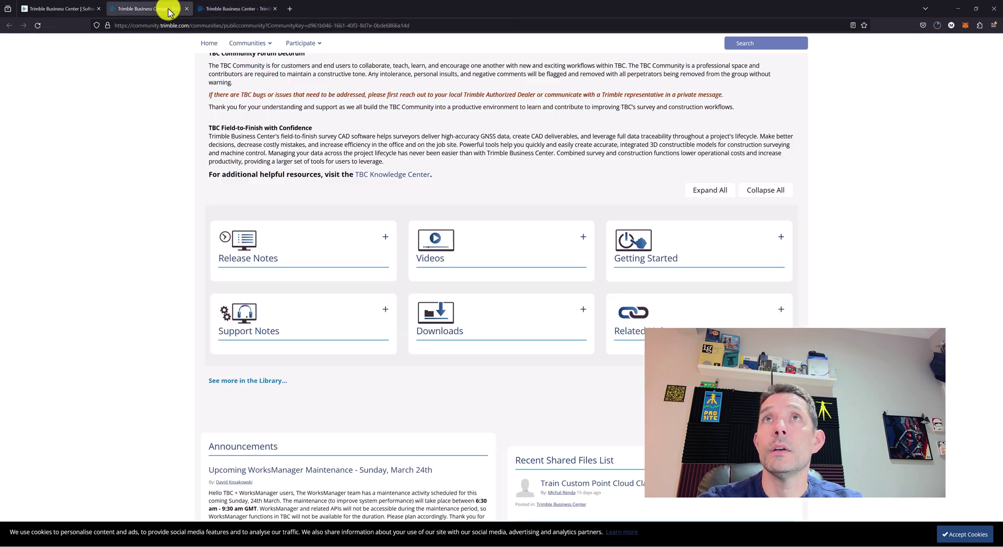
left_click(266, 312)
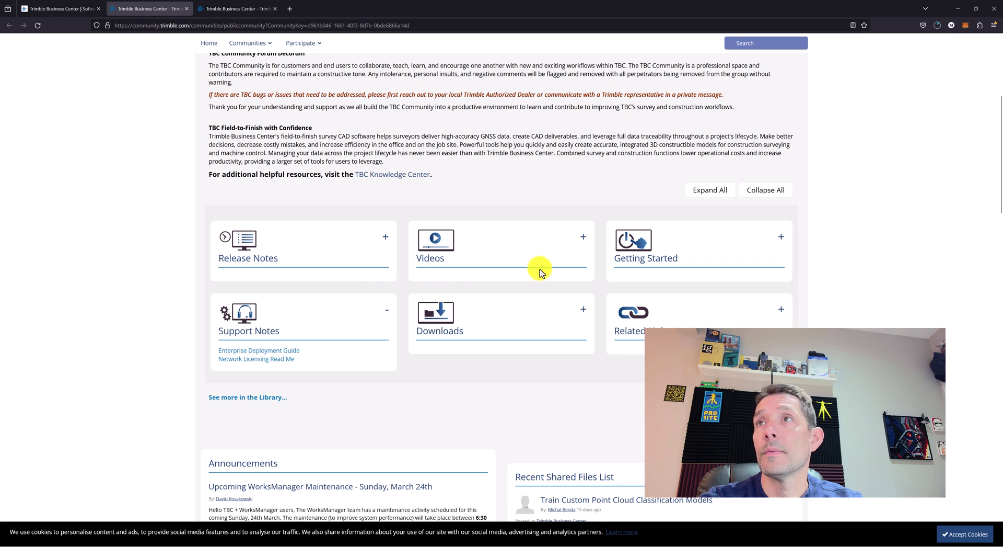
scroll(573, 287, "down", 4)
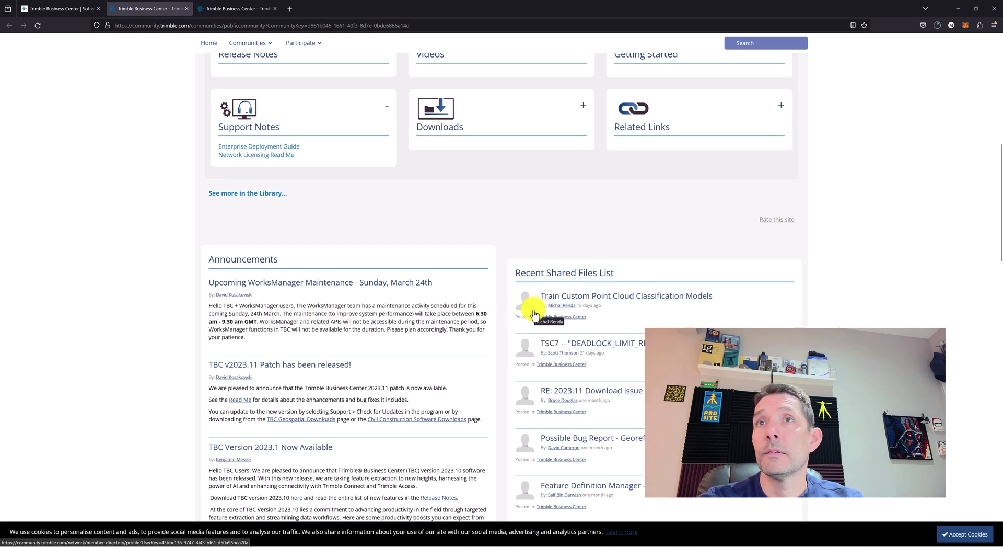
mouse_move(534, 313)
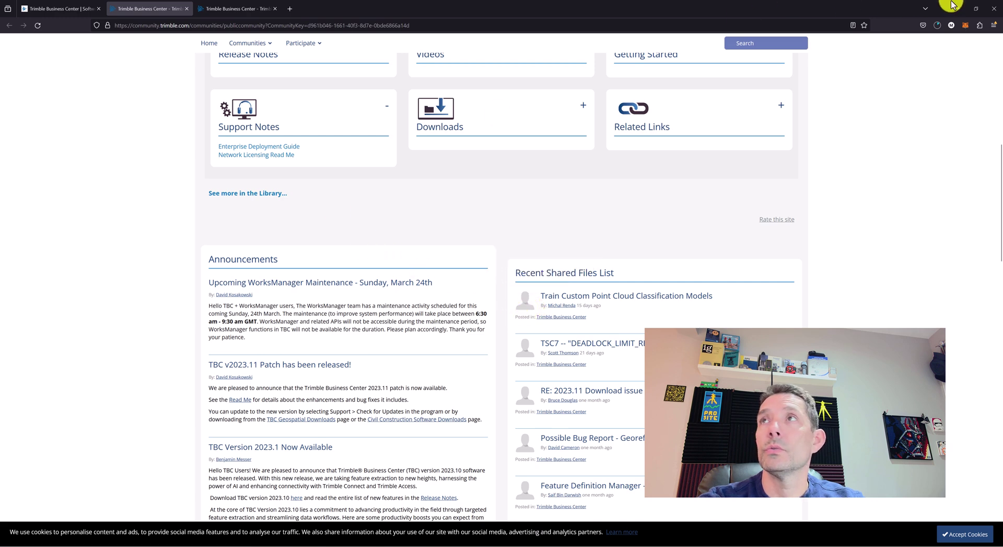
Step: Check the installer's download progress and return to the Recent Releases, Bulletins & Updates page
left_click(937, 26)
left_click(627, 9)
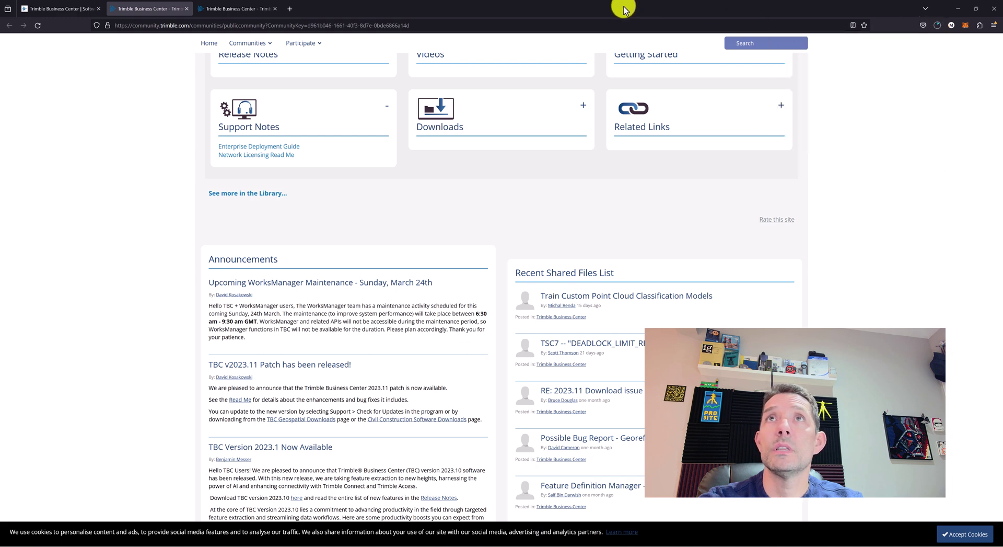
left_click(269, 9)
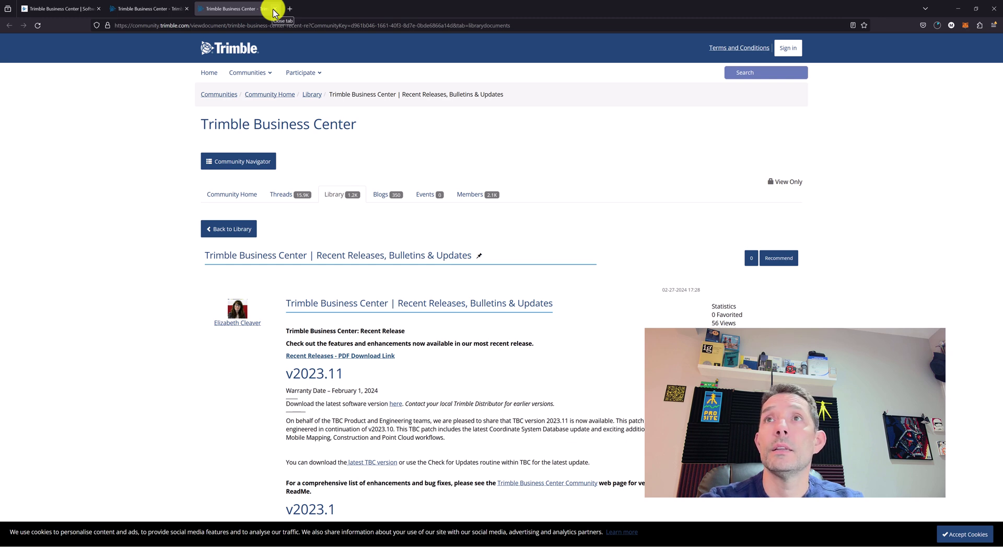
Step: Close the Recent Releases page, search the Trimble community for "2024" and look through the first page of results
left_click(274, 10)
scroll(256, 160, "up", 9)
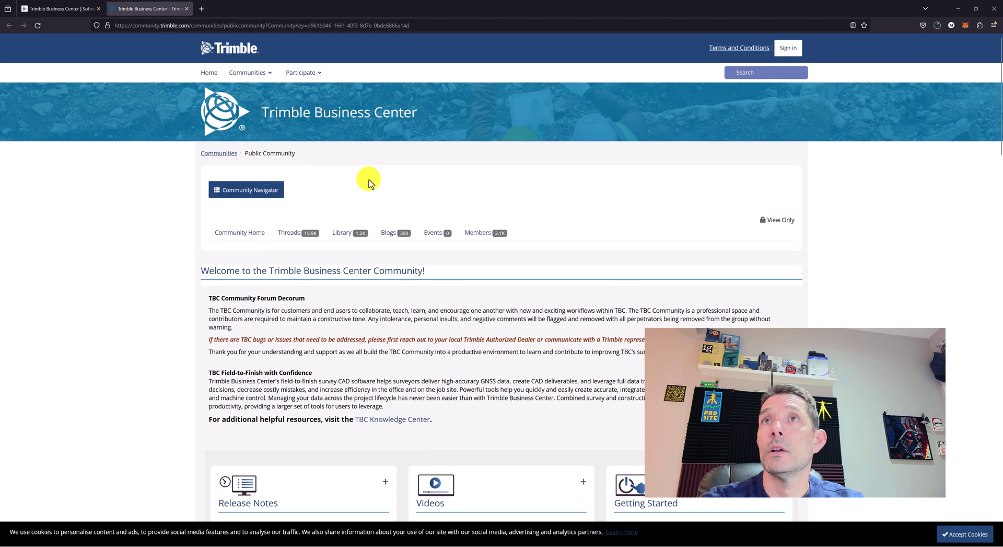
left_click(740, 74)
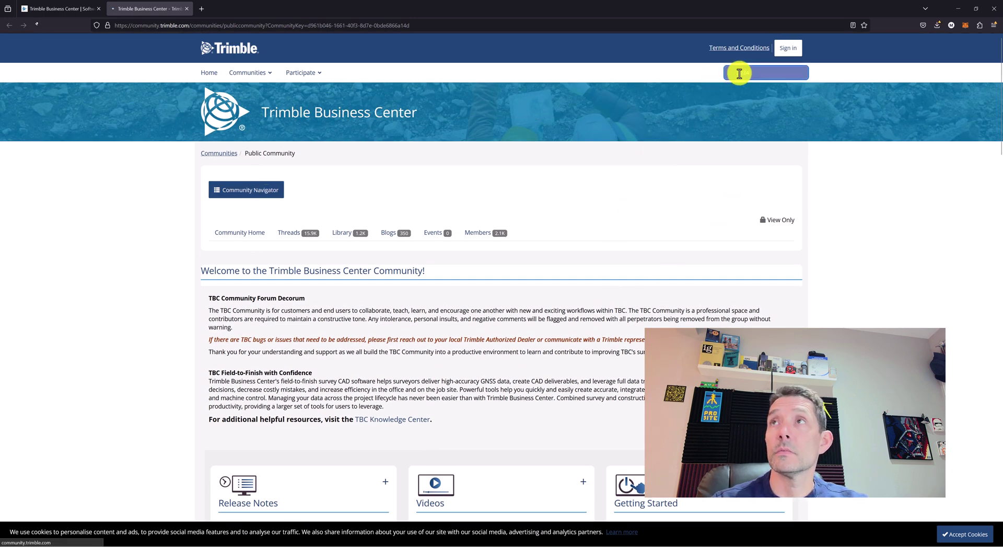
type("2024")
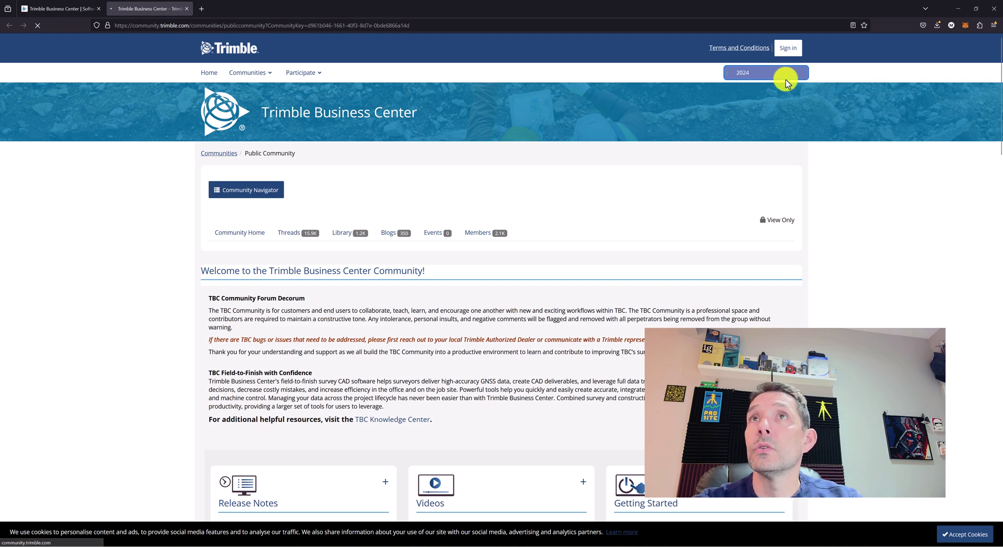
key("Return")
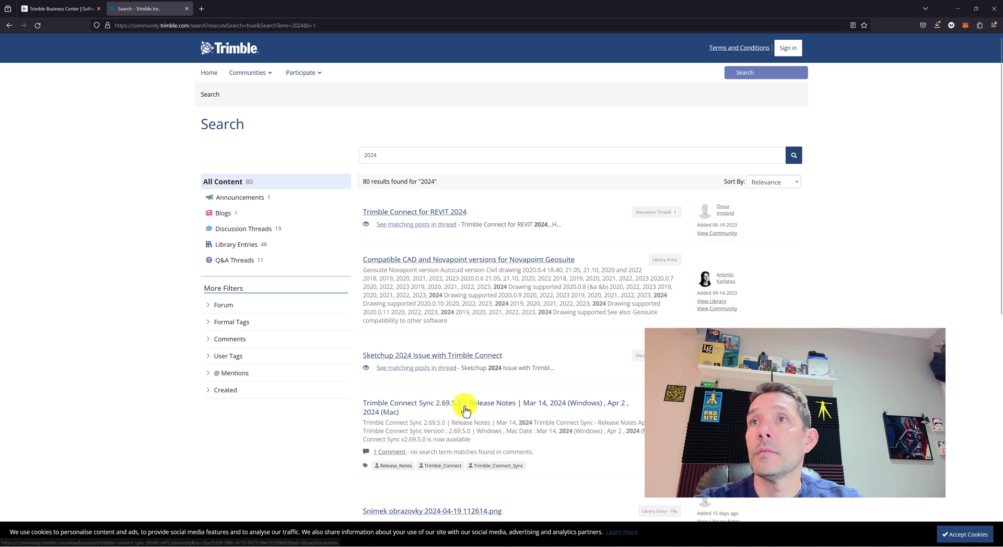
scroll(491, 389, "down", 3)
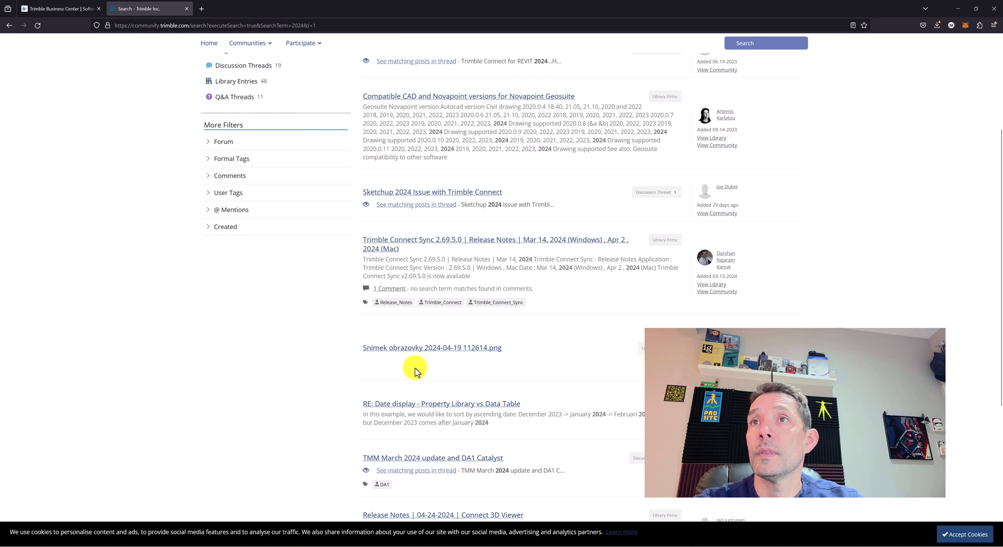
scroll(413, 370, "down", 2)
scroll(416, 370, "down", 2)
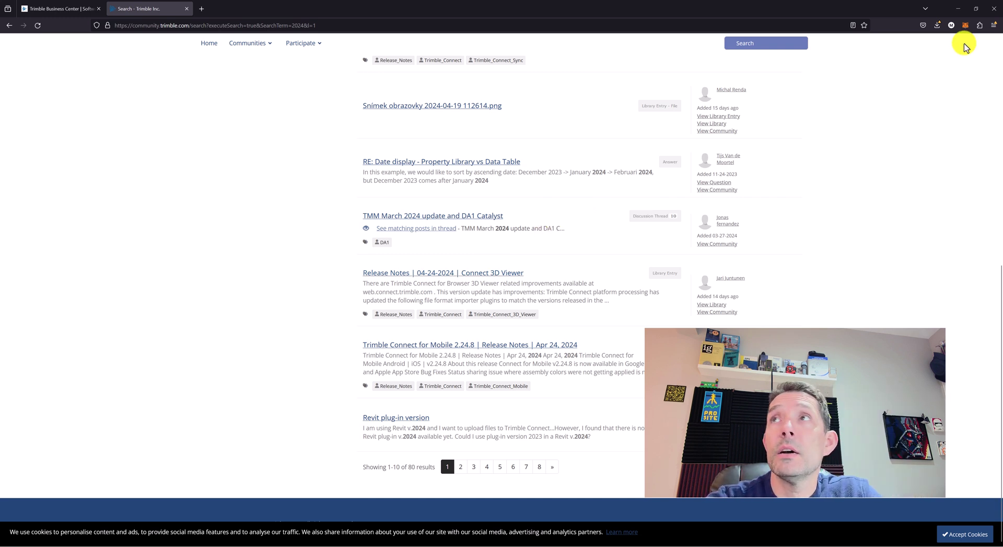
Step: Retry the download of tbc_2024_00_full_setup.zip and return to the Trimble Business Center download page
left_click(937, 25)
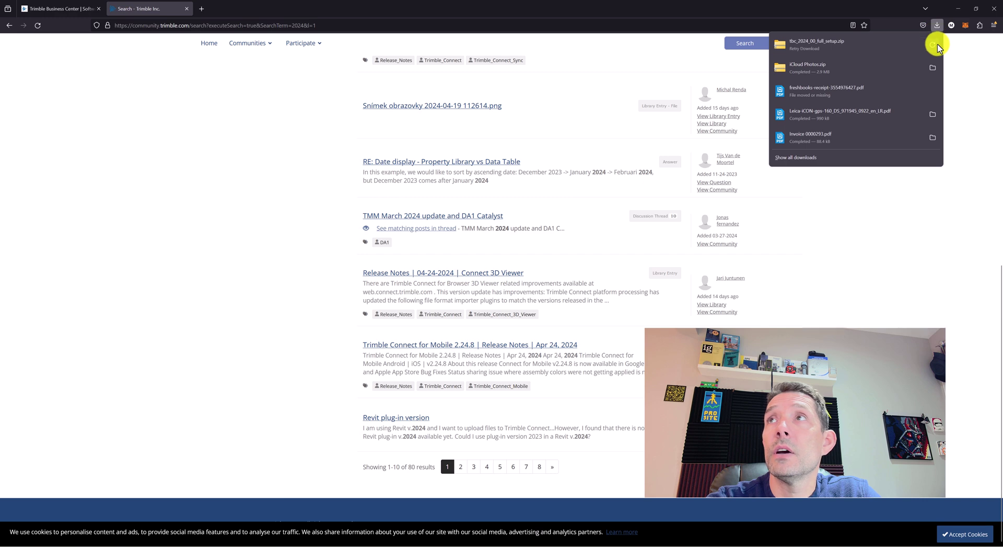
left_click(933, 45)
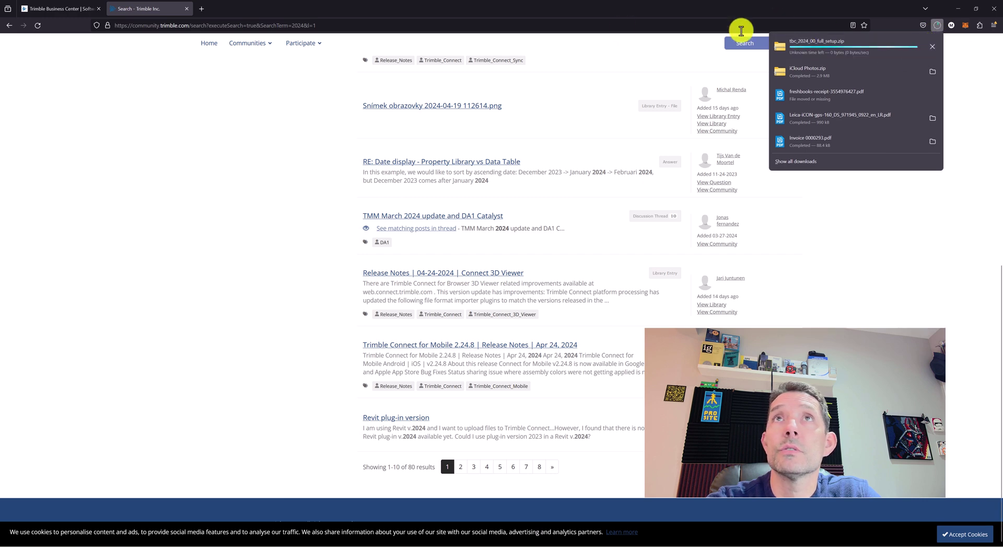
left_click(39, 9)
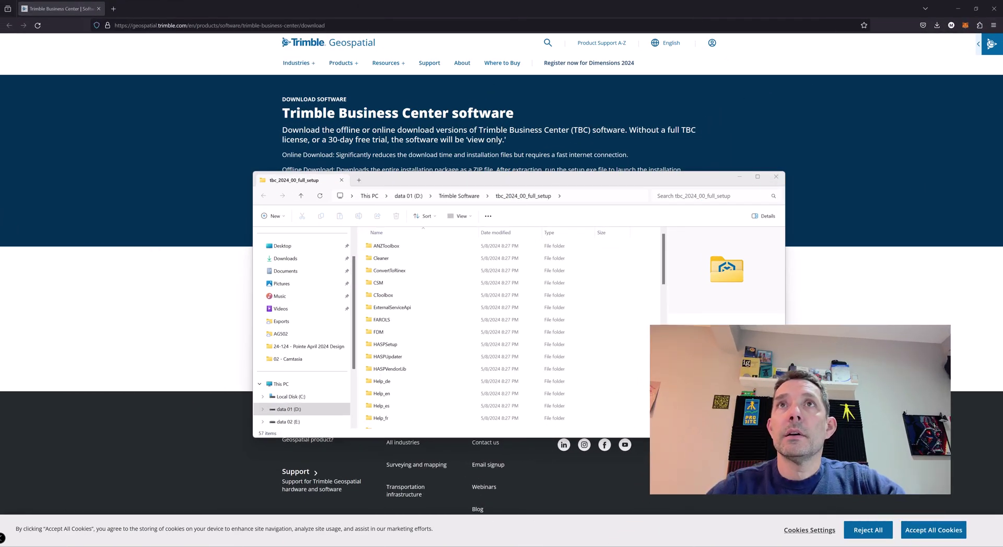
Step: Look over the Trimble Software folder, then open tbc_2024_00_full_setup and look through the extracted installer files
left_click(459, 195)
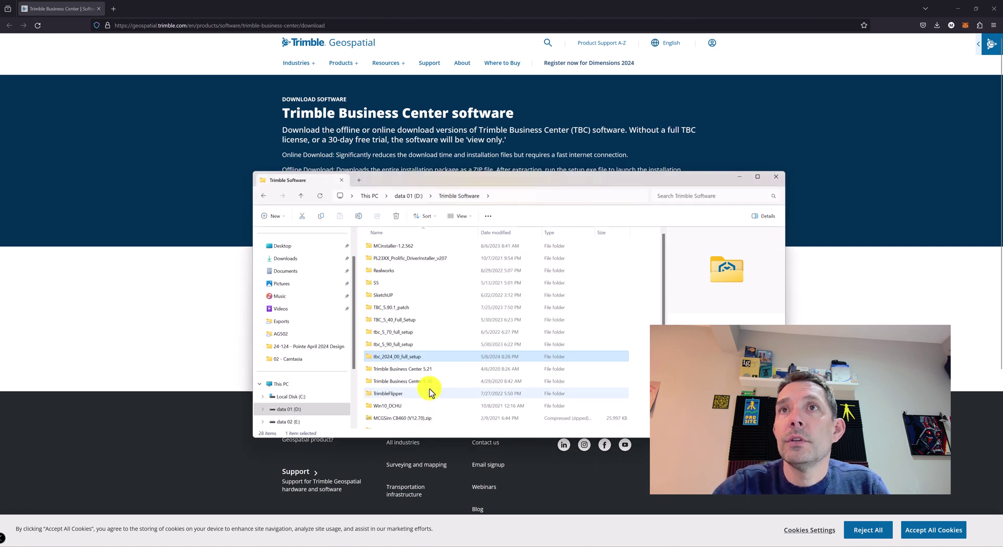
scroll(430, 345, "down", 1)
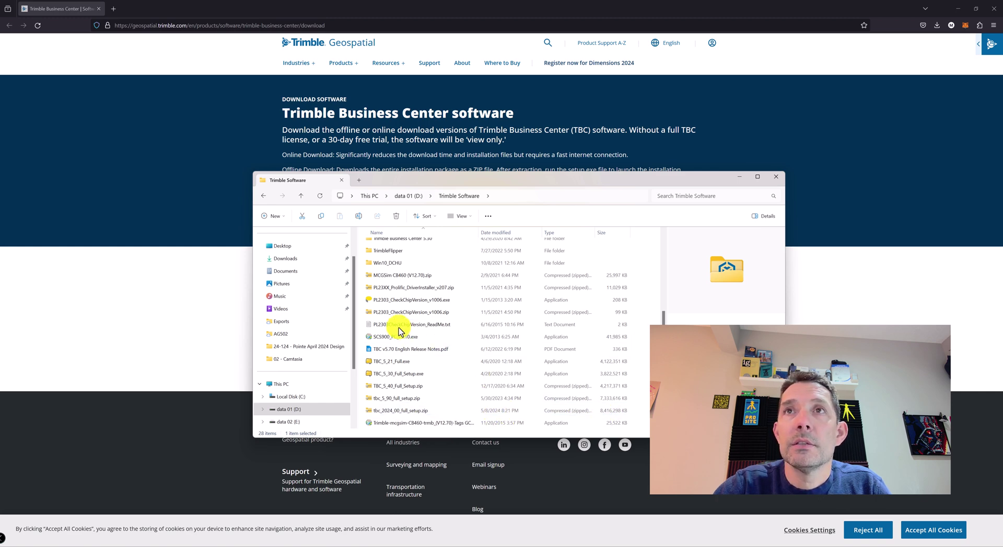
scroll(381, 284, "up", 1)
double_click(387, 246)
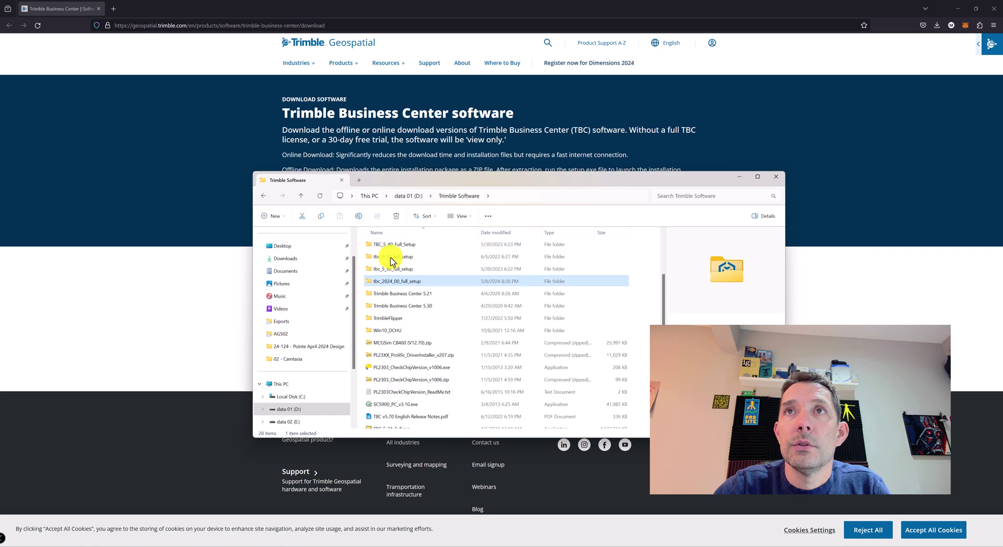
scroll(413, 308, "down", 10)
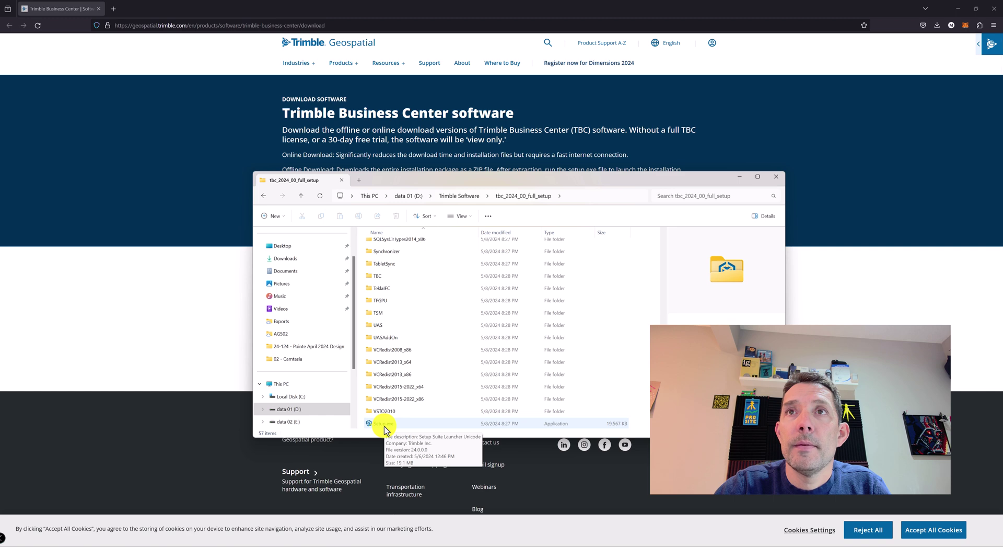
scroll(385, 426, "up", 12)
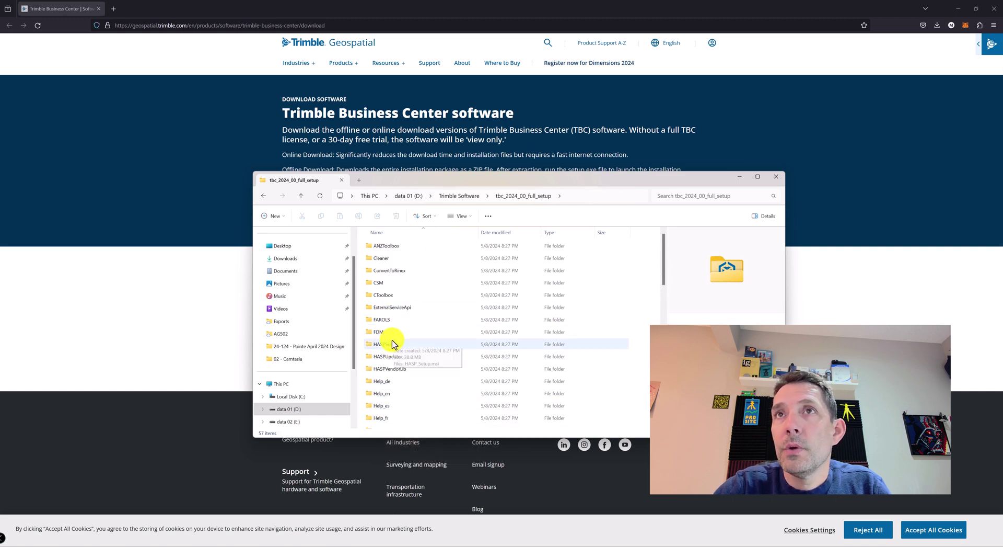
Step: Open the Help_en folder of the extracted installer and return to tbc_2024_00_full_setup
scroll(397, 345, "down", 2)
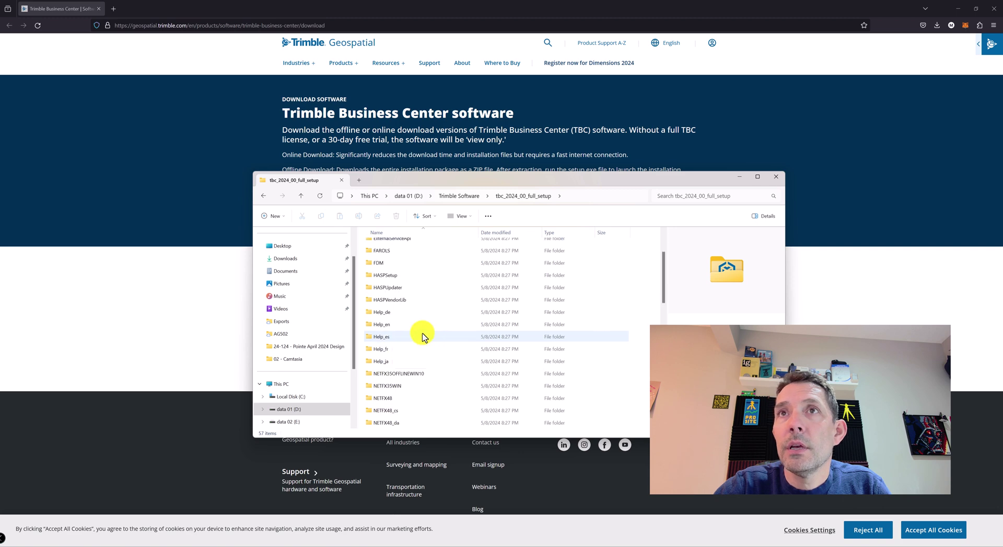
double_click(382, 324)
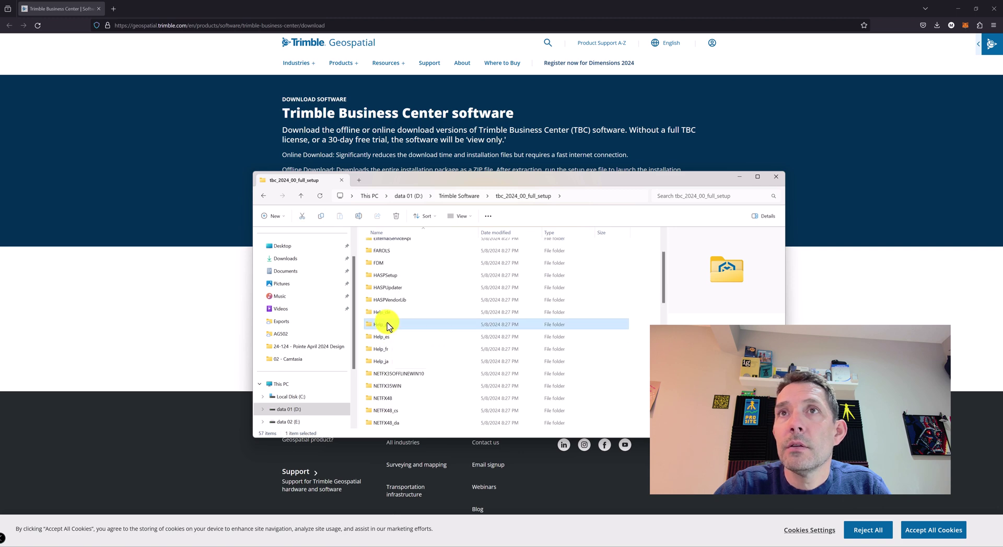
left_click(523, 195)
Step: Run Setup.exe from the tbc_2024_00_full_setup folder and allow it to make changes to the device
scroll(454, 387, "down", 5)
scroll(454, 395, "down", 4)
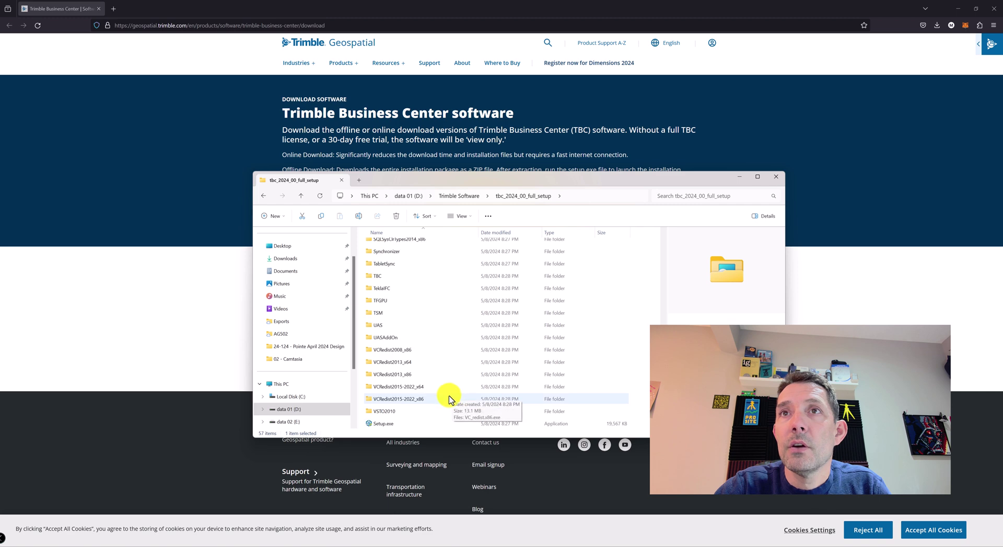
left_click(374, 425)
double_click(374, 424)
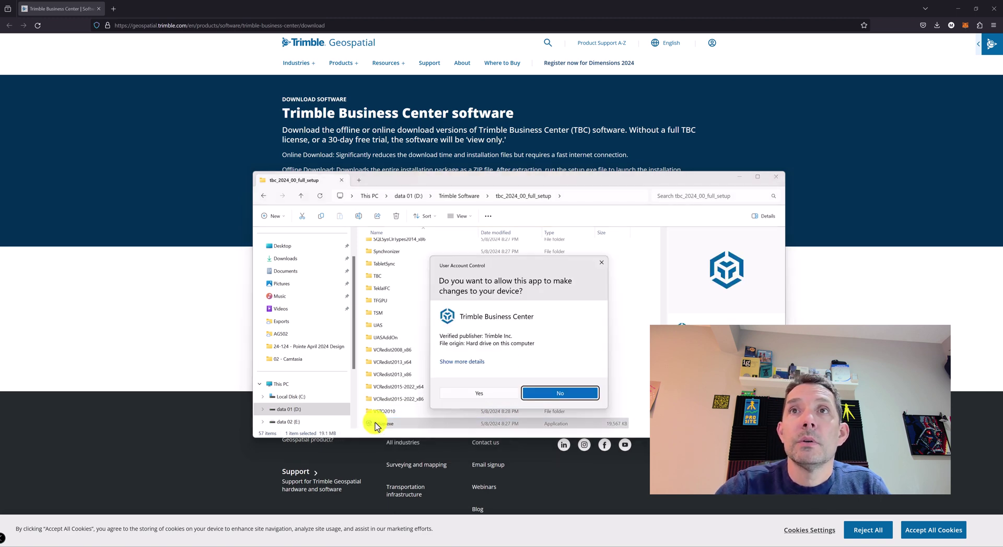
left_click(479, 393)
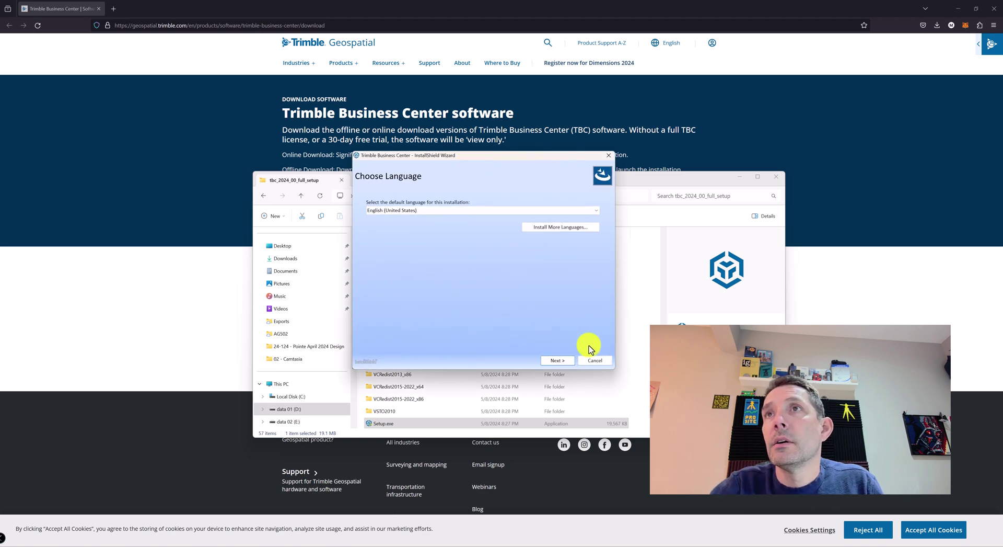
Step: Keep English (United States) as the installation language and accept the license agreement
left_click(563, 360)
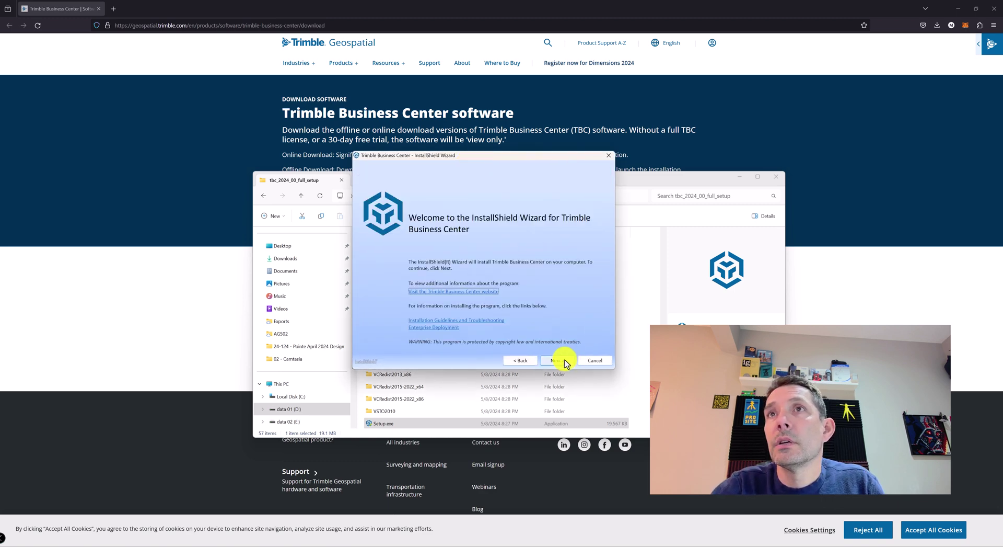
left_click(555, 361)
left_click(384, 343)
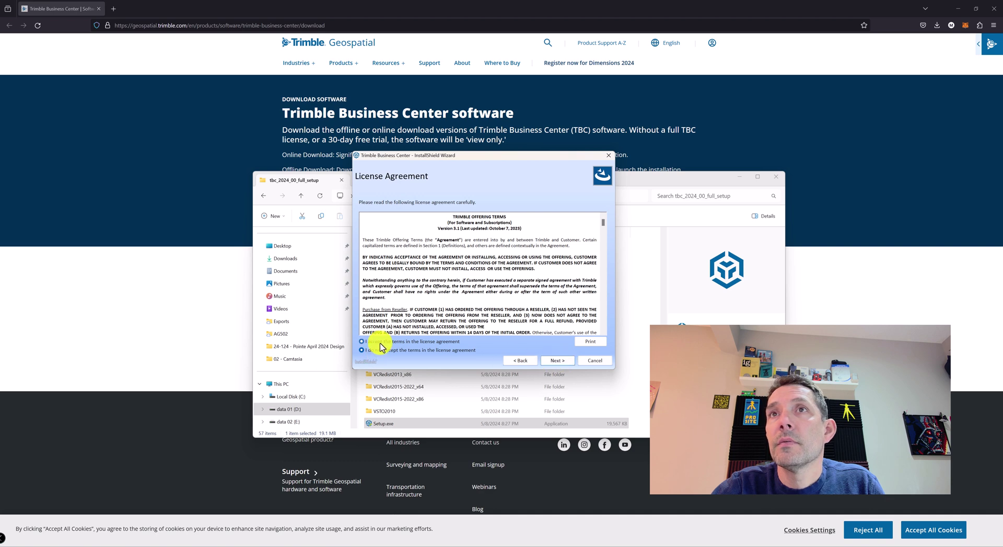
left_click(558, 360)
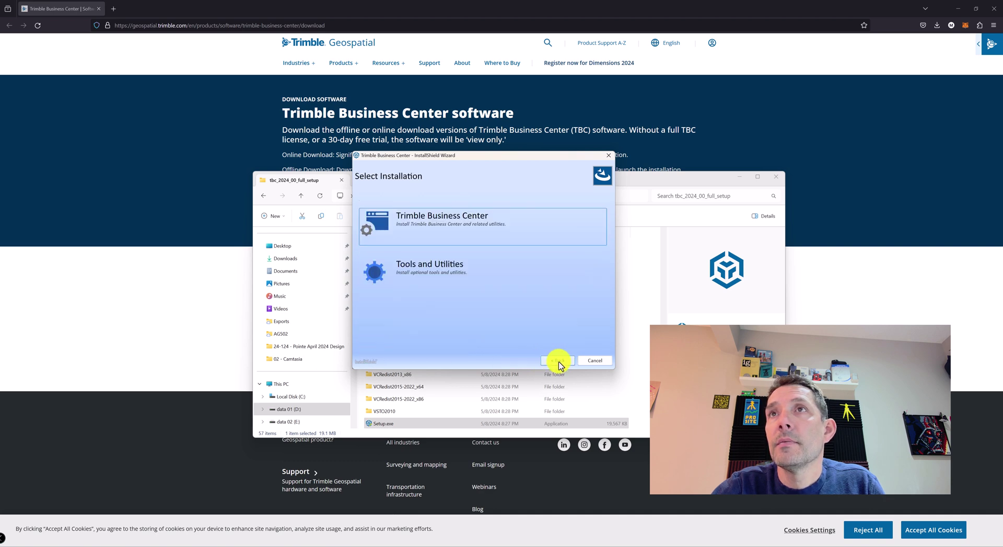
Step: Choose the Trimble Business Center installation and keep the default destination folder with a desktop shortcut
left_click(461, 230)
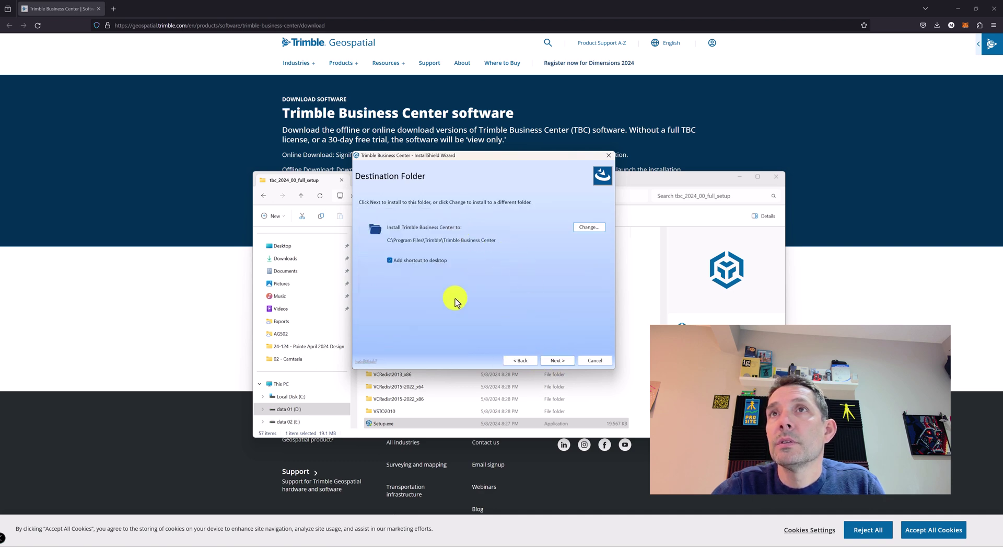
left_click(558, 360)
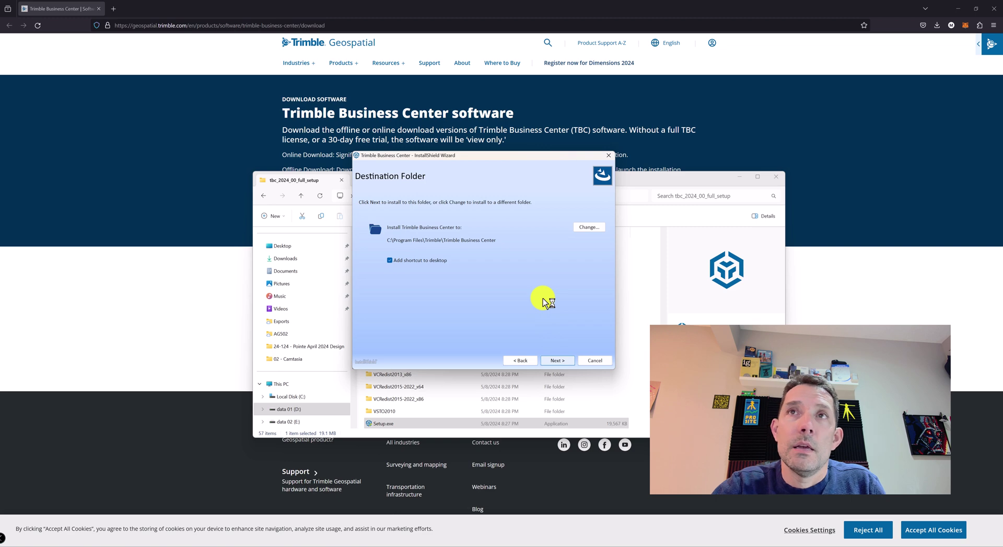
Step: Exclude the Aerial Photogrammetry and Australia and New Zealand features and start the installation
left_click(376, 226)
left_click(375, 241)
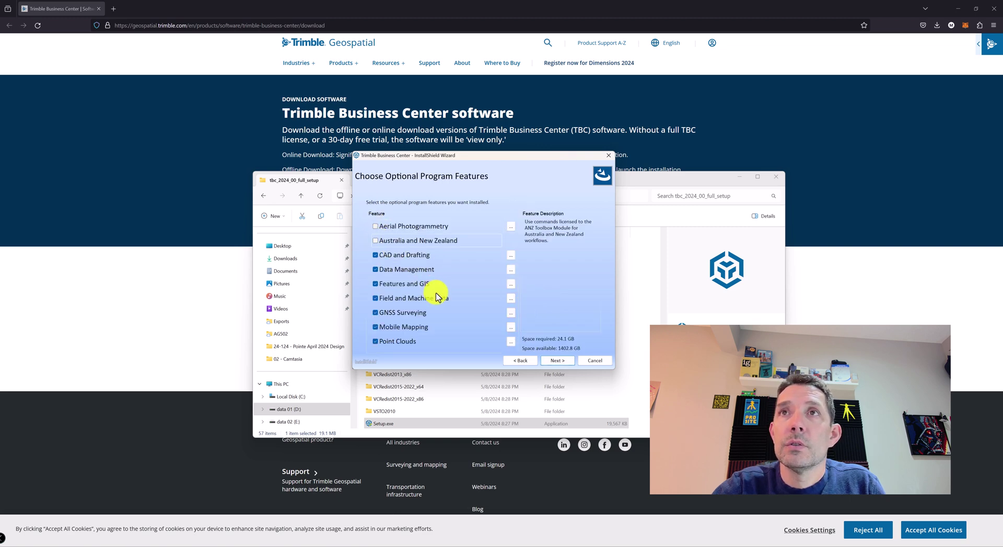
left_click(561, 360)
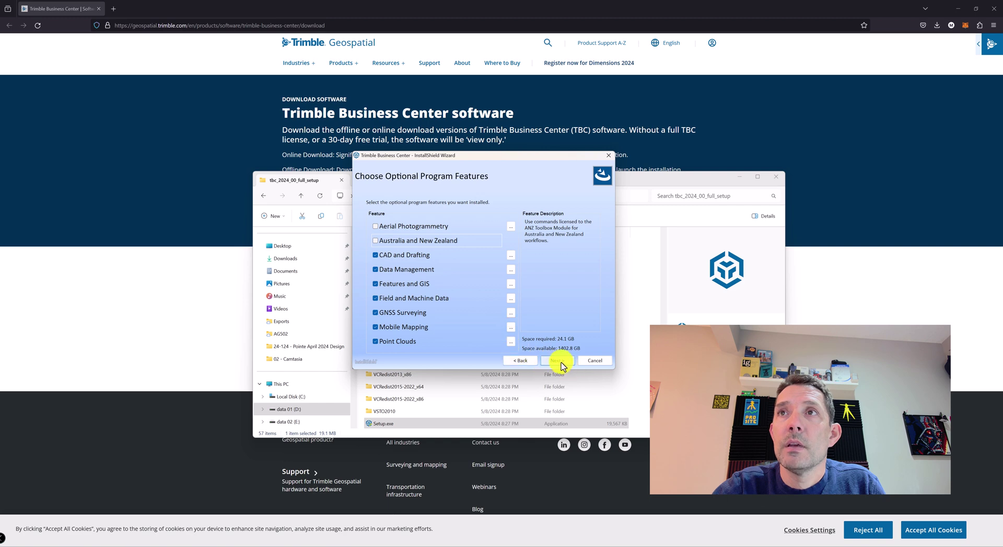
left_click(375, 240)
left_click(375, 239)
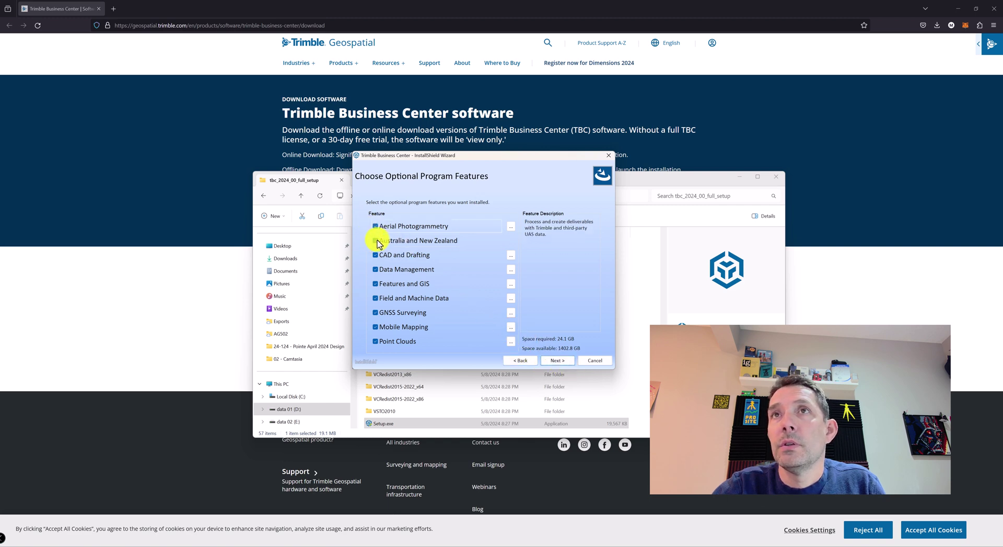
left_click(377, 225)
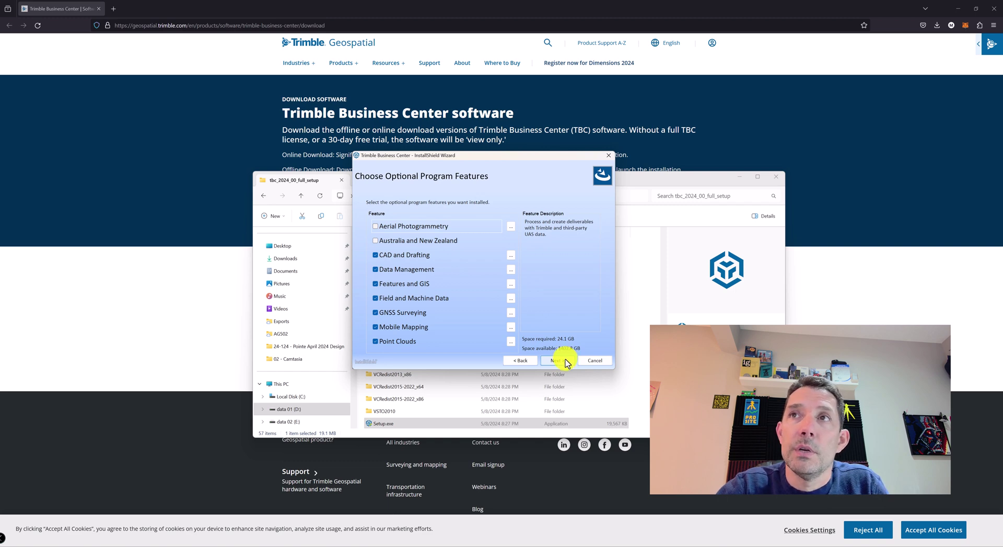
left_click(558, 360)
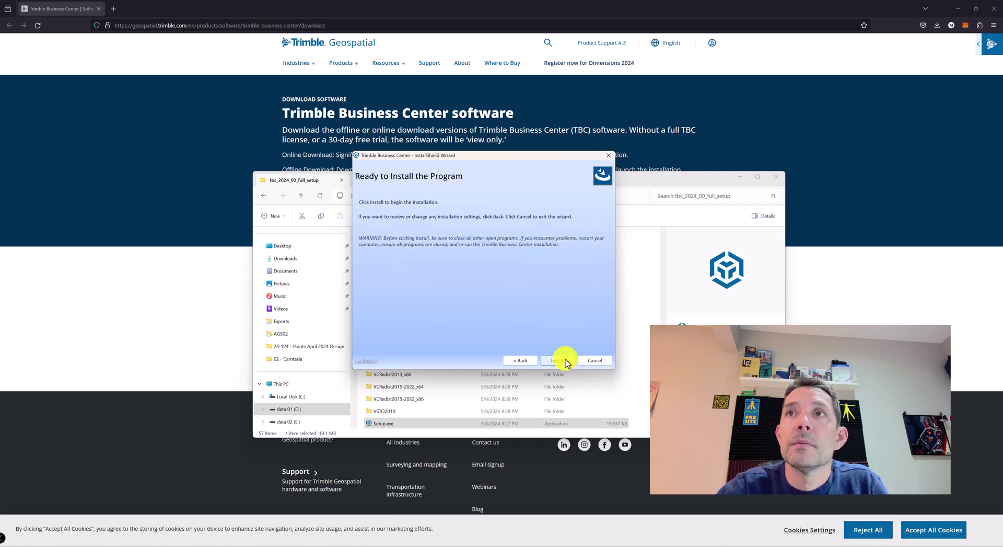
left_click(564, 360)
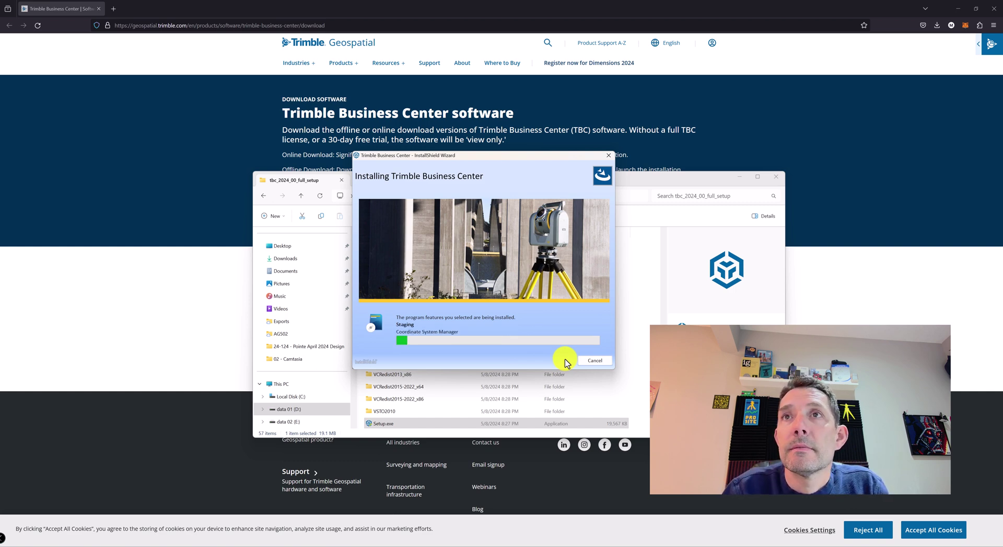
Step: Look through the folders in tbc_2024_00_full_setup while the installation runs
scroll(390, 377, "up", 4)
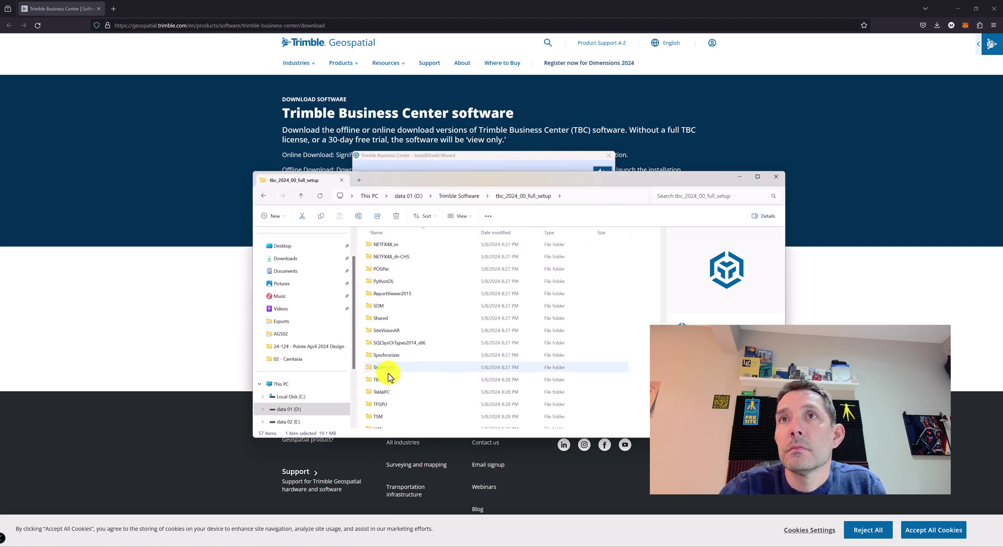
left_click(389, 377)
scroll(392, 366, "up", 3)
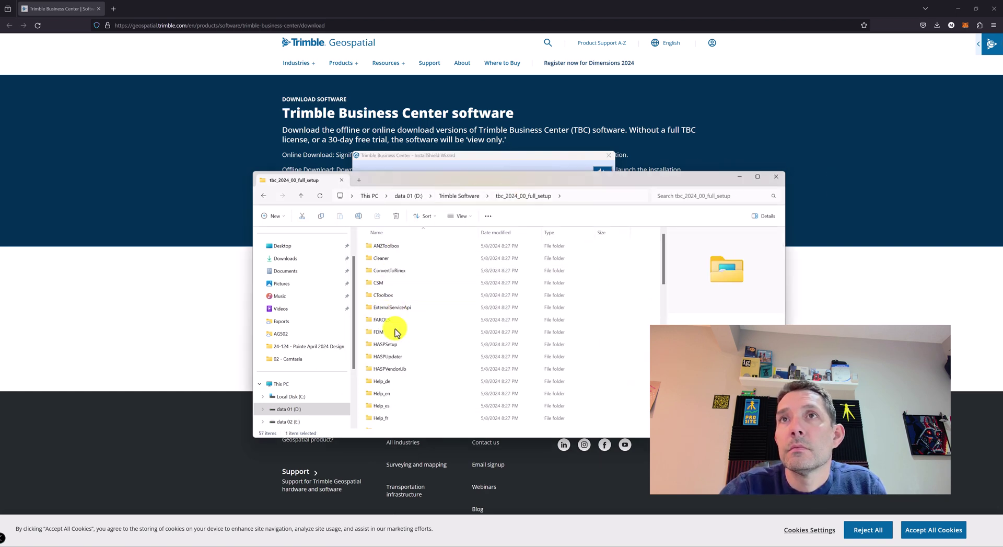
scroll(399, 365, "up", 5)
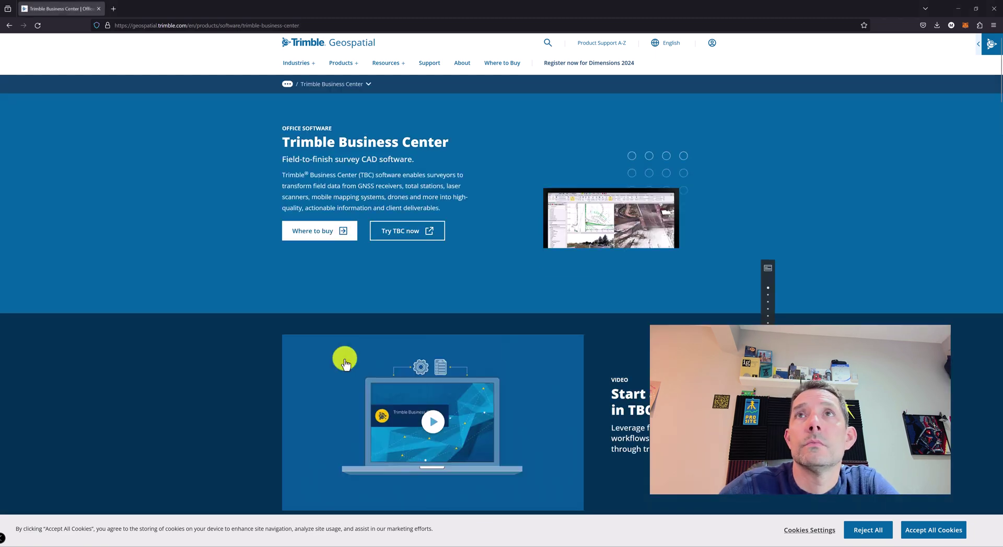
Step: Find the support resources on the Trimble Business Center product page and open the Trimble Business Center Support page
scroll(657, 204, "down", 10)
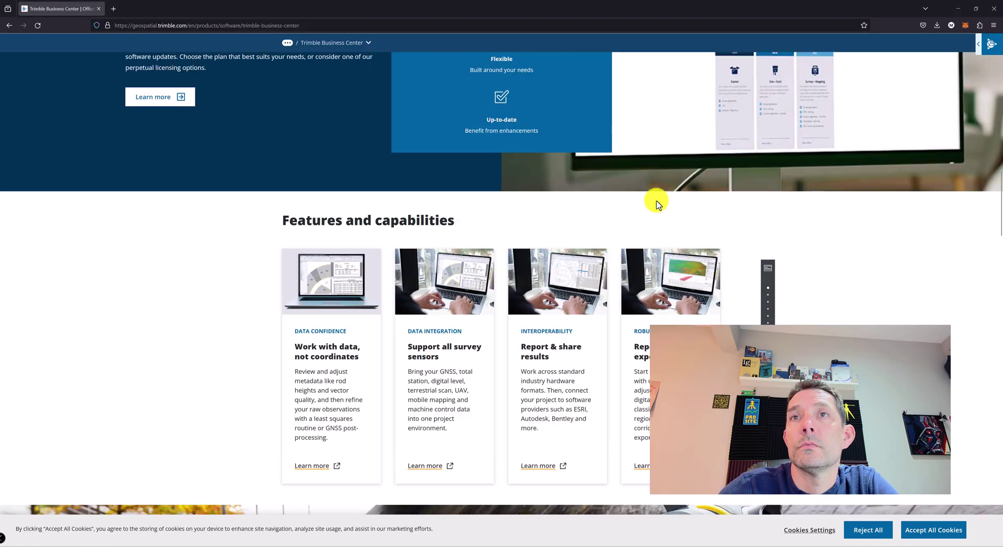
scroll(656, 202, "down", 12)
left_click(642, 208)
left_click(324, 353)
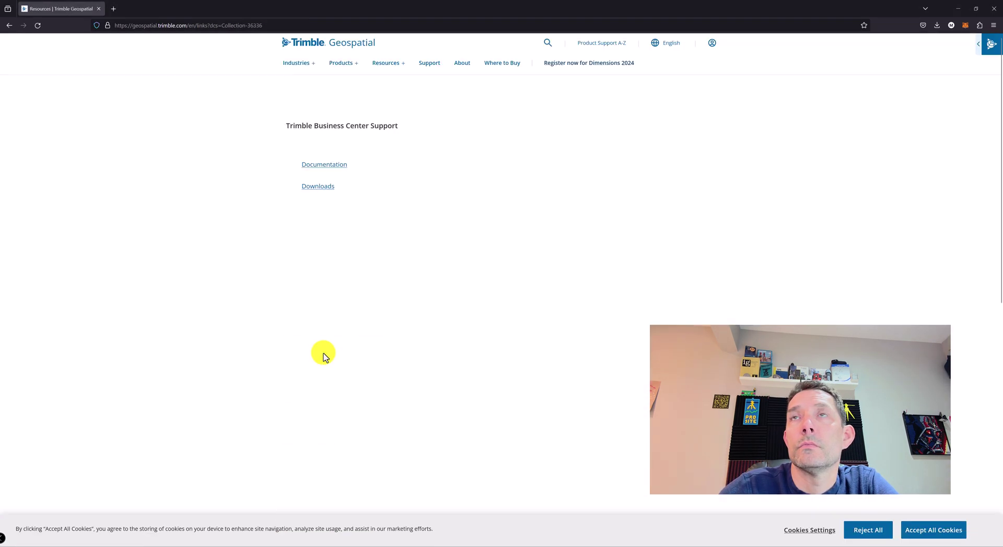
Step: Check the Documentation resources on the Trimble Business Center Support page and close the extra web page
left_click(324, 164)
left_click(401, 215)
left_click(184, 9)
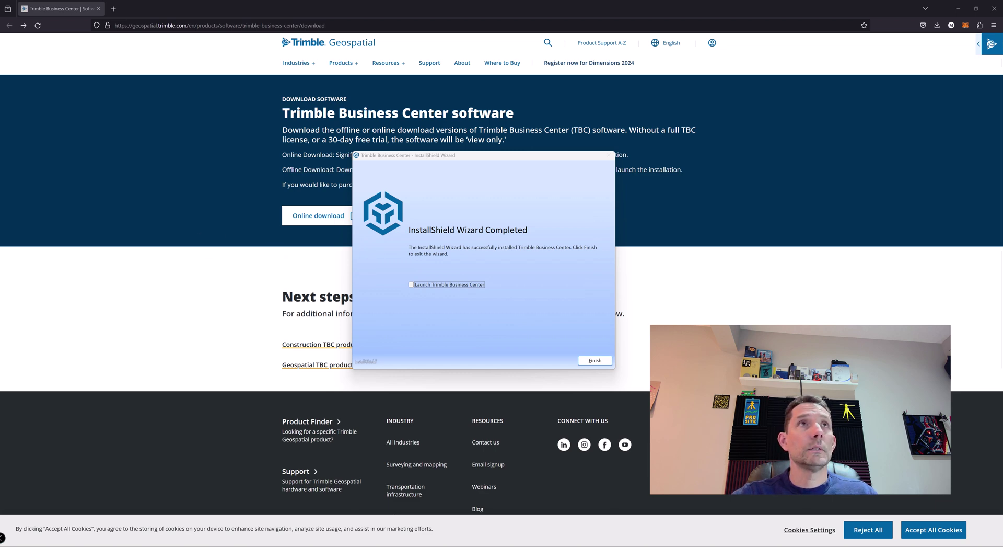
Step: Finish the Trimble Business Center installation with the option to launch the program enabled
left_click(441, 174)
left_click(440, 285)
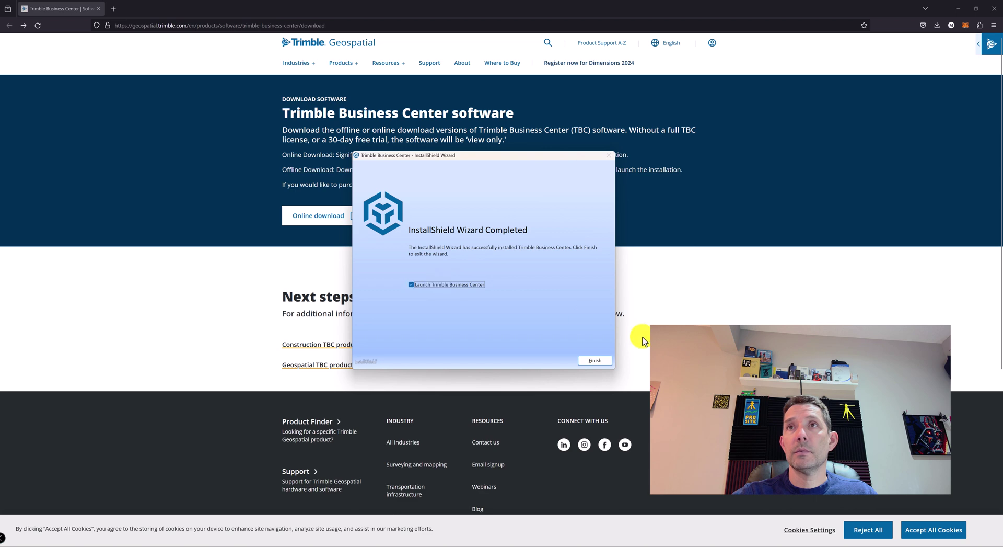
left_click(594, 361)
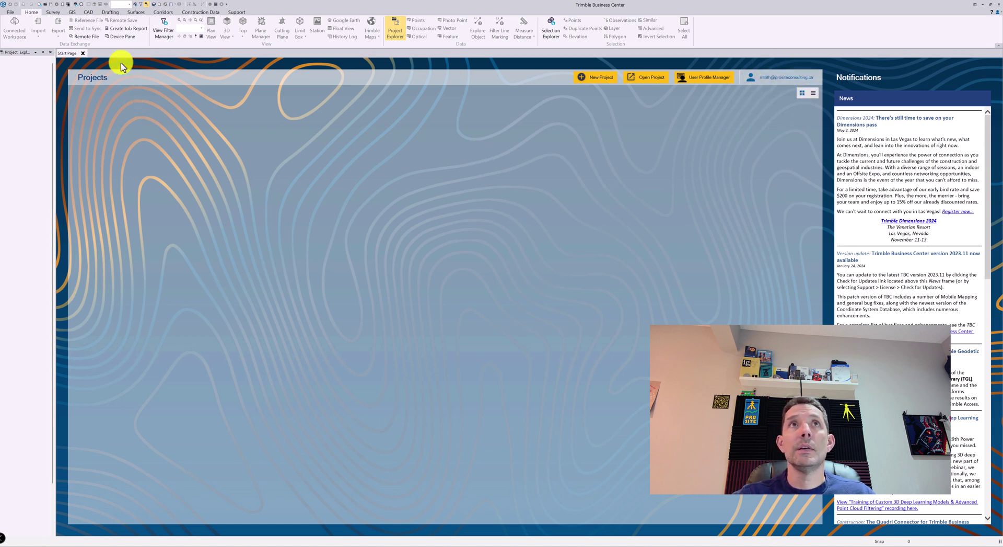
Step: Open the Release Notes resource from Trimble Business Center, look through the community page's announcements, and return to the program
left_click(238, 12)
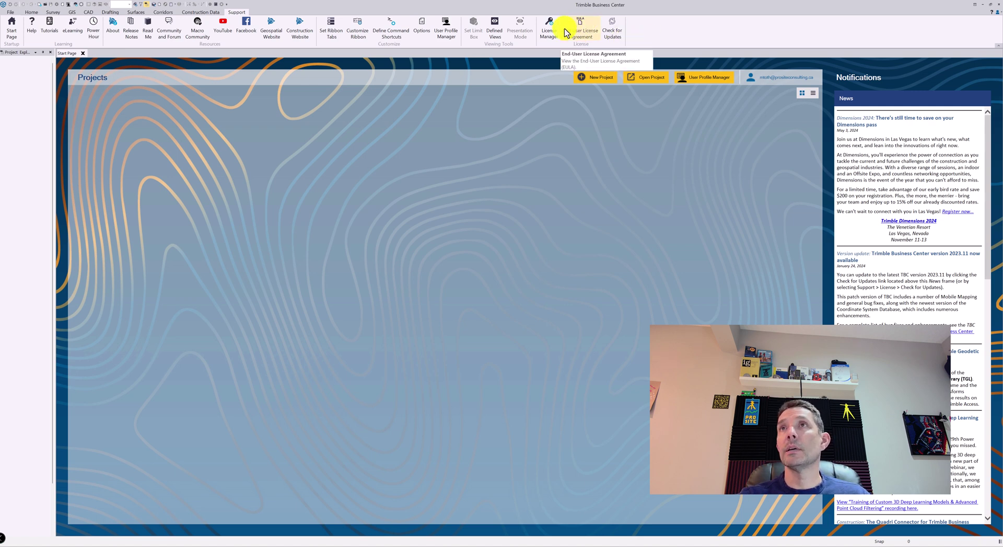
left_click(131, 27)
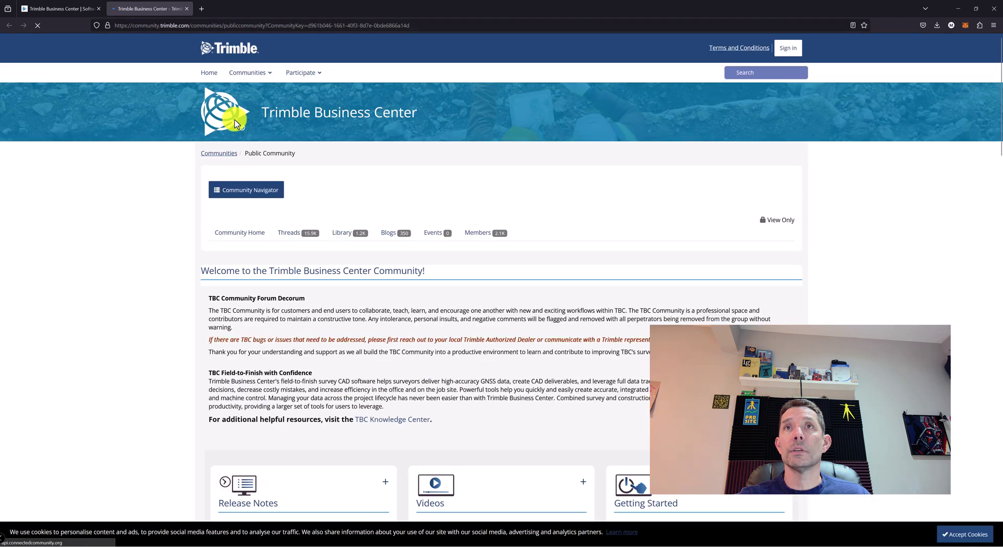
scroll(426, 197, "down", 7)
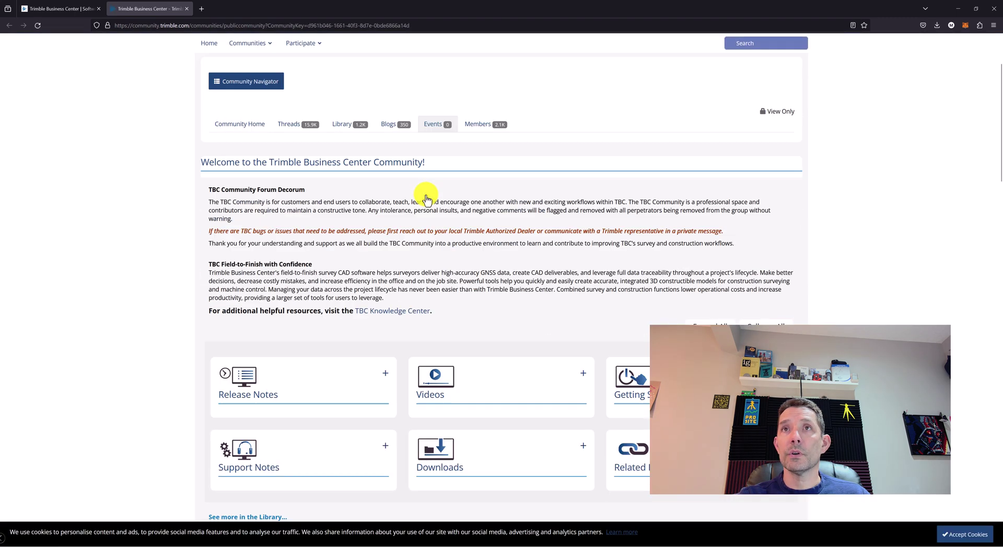
scroll(426, 197, "down", 3)
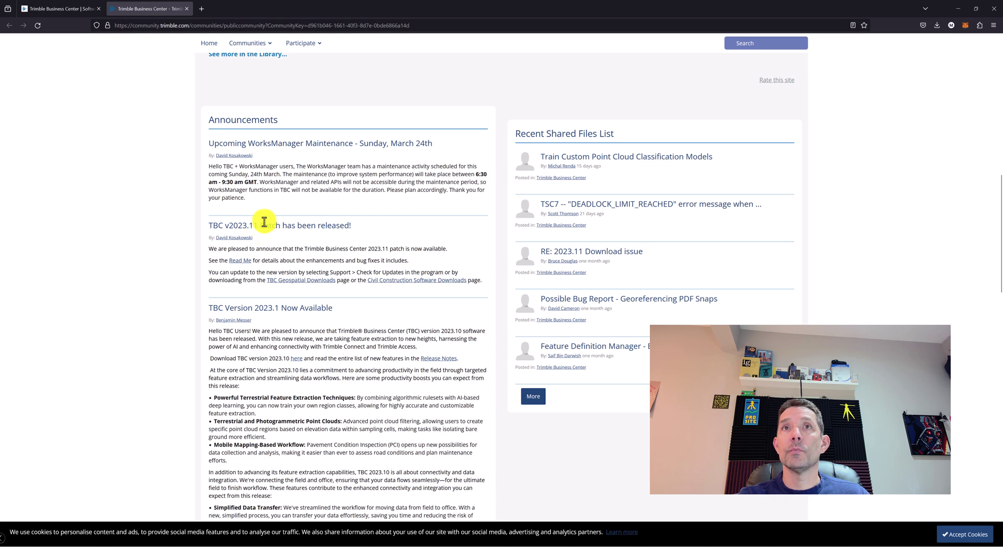
scroll(266, 220, "up", 10)
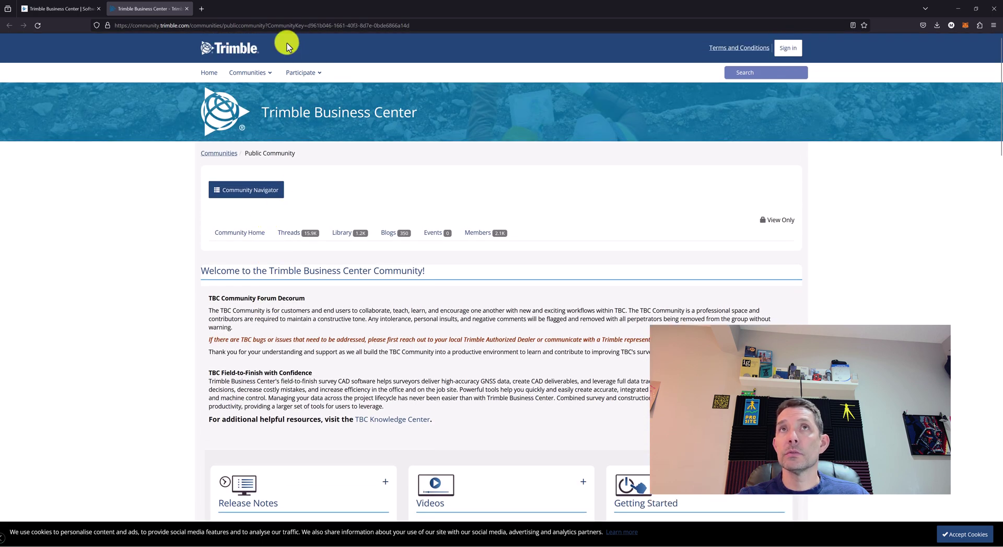
left_click(186, 9)
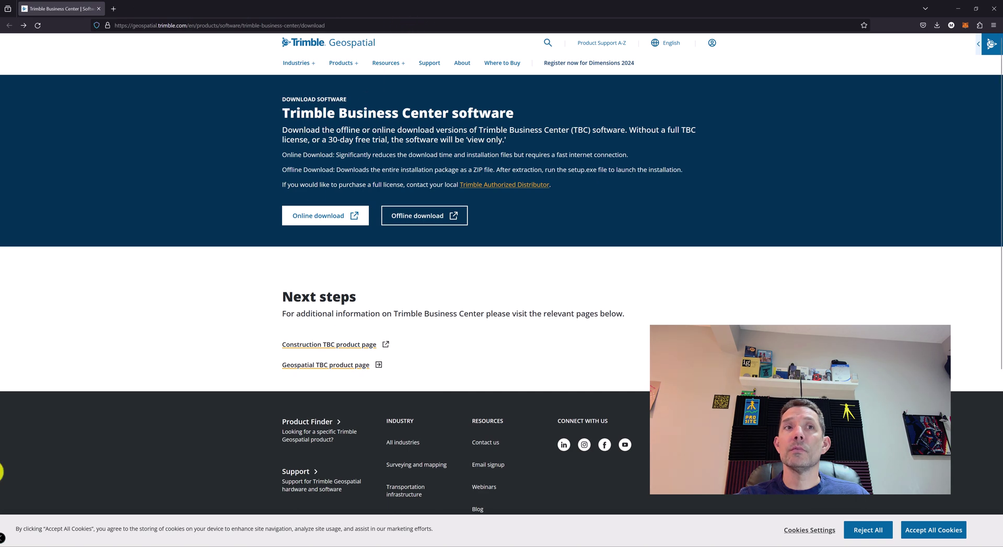
left_click(958, 9)
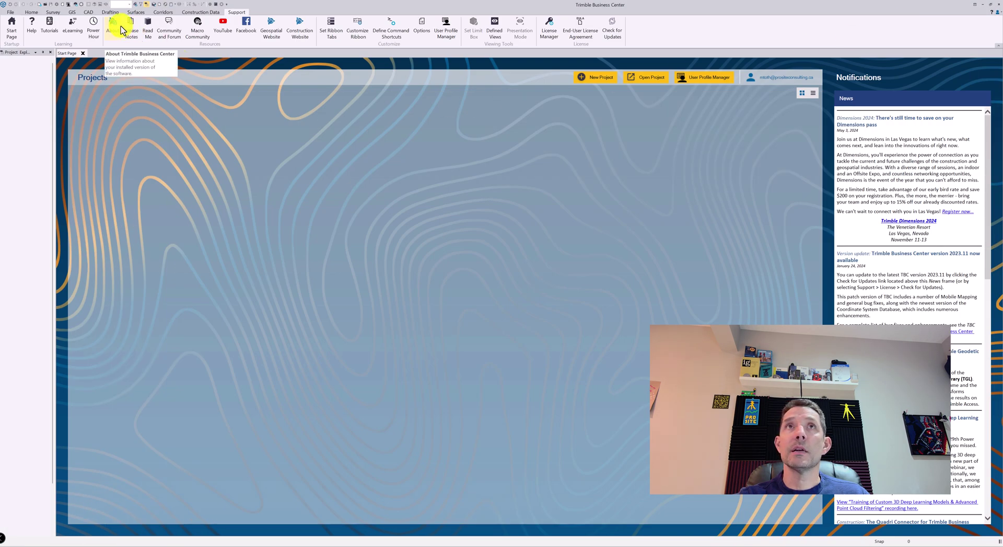
Step: Open the Read Me resource, examine the community page's Support Notes and announcements, and return to Trimble Business Center
left_click(149, 29)
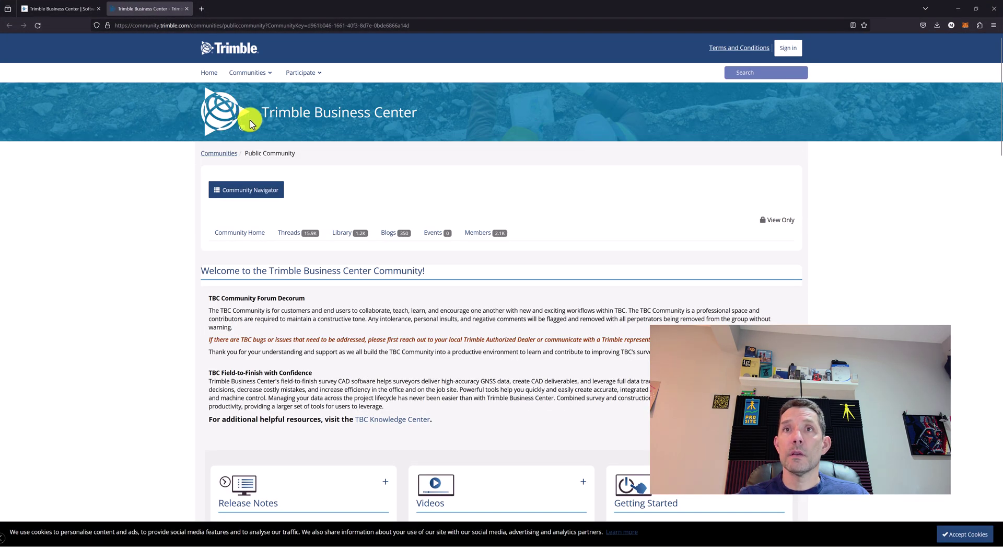
scroll(250, 123, "down", 8)
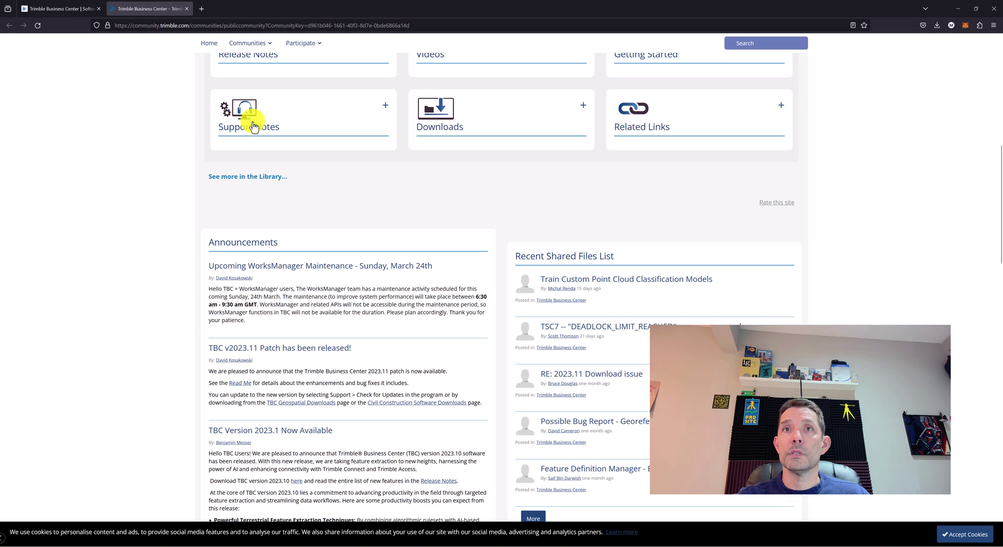
scroll(253, 126, "up", 5)
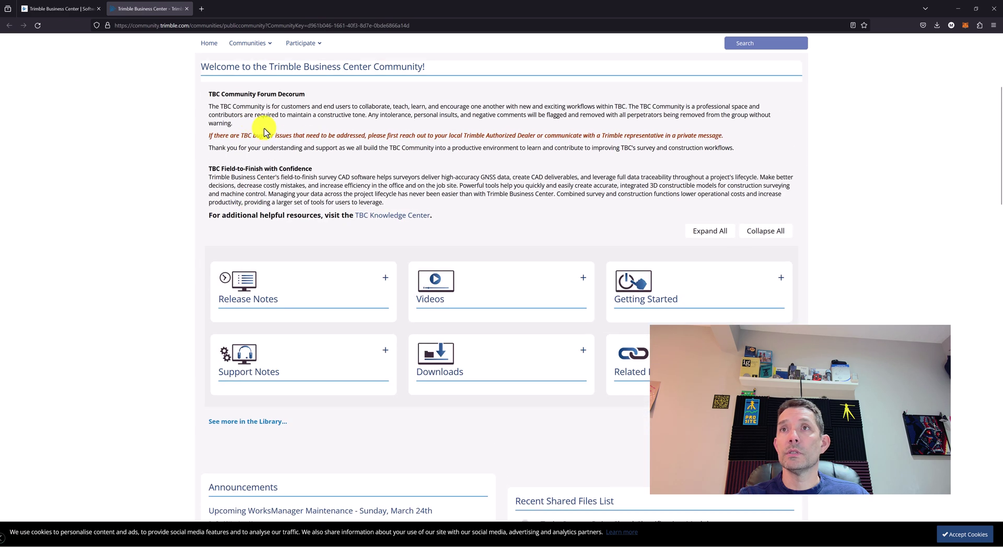
left_click(264, 372)
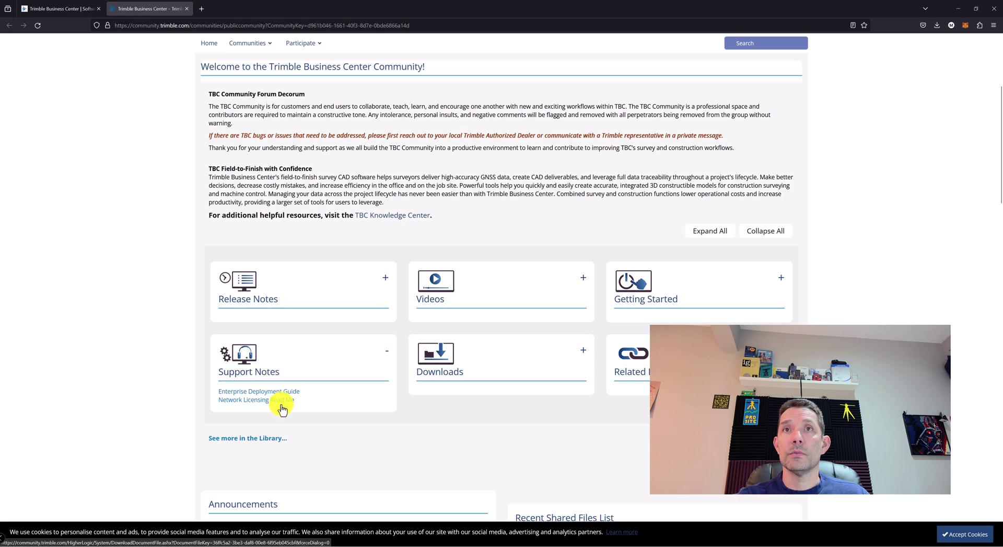
scroll(334, 337, "down", 6)
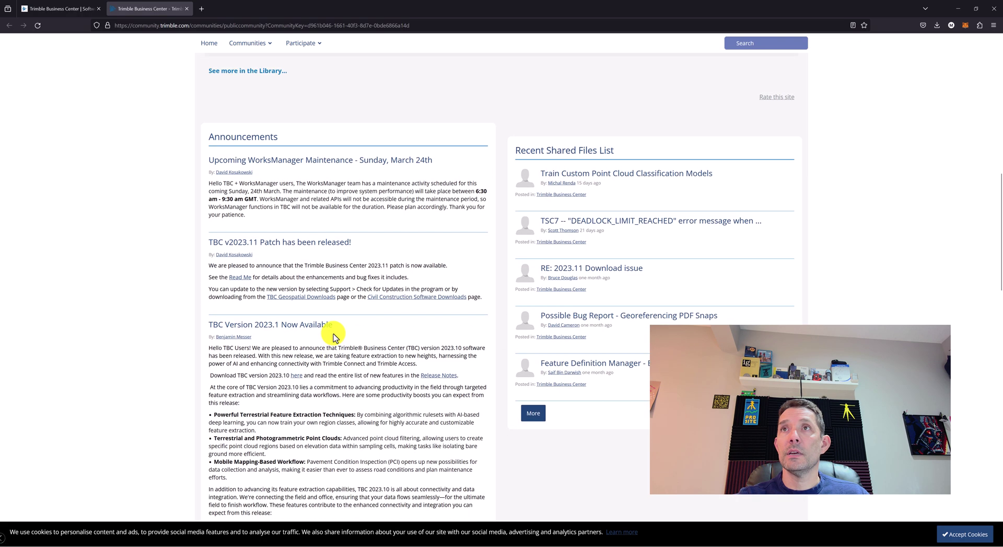
scroll(331, 324, "up", 5)
left_click(69, 13)
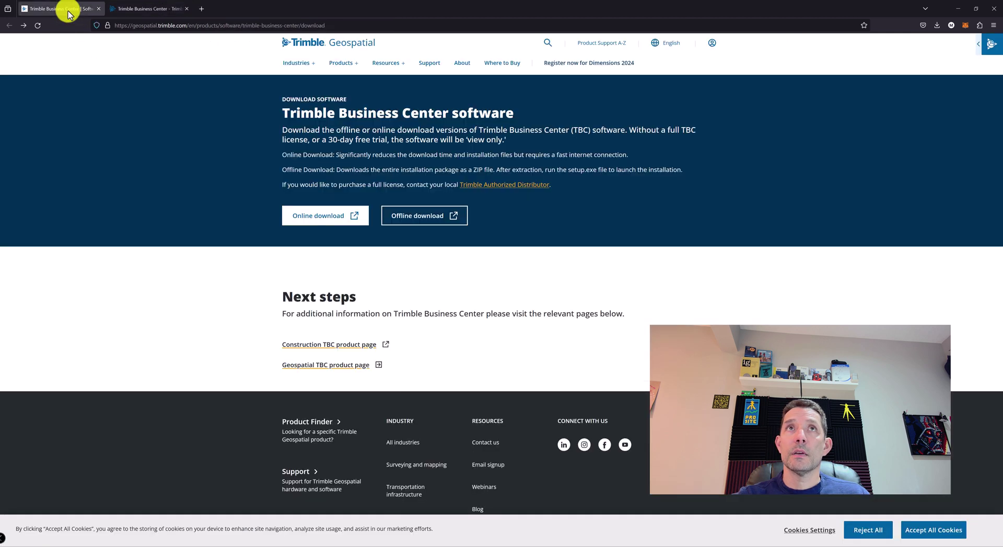
left_click(959, 9)
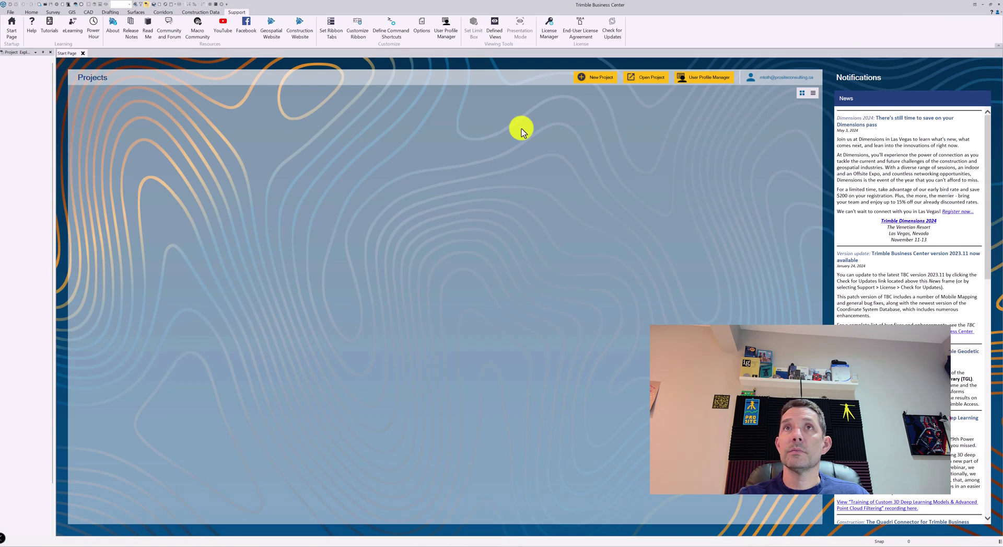